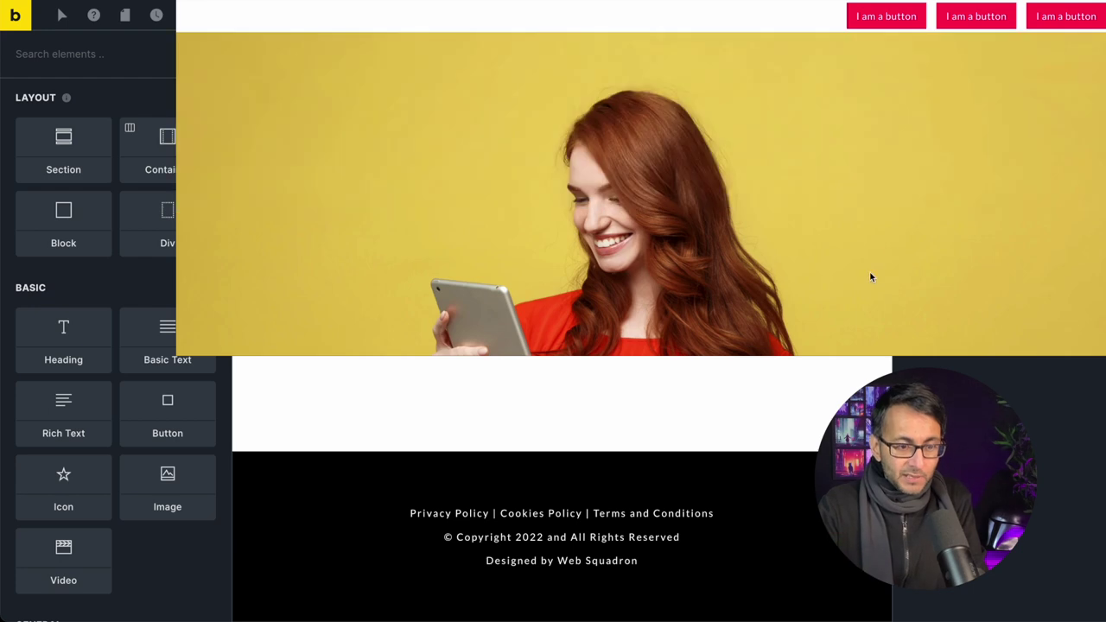
Preview the hover mega menu on the finished demo header.
{"action": "mouse_move", "coordinate": [864, 14]}
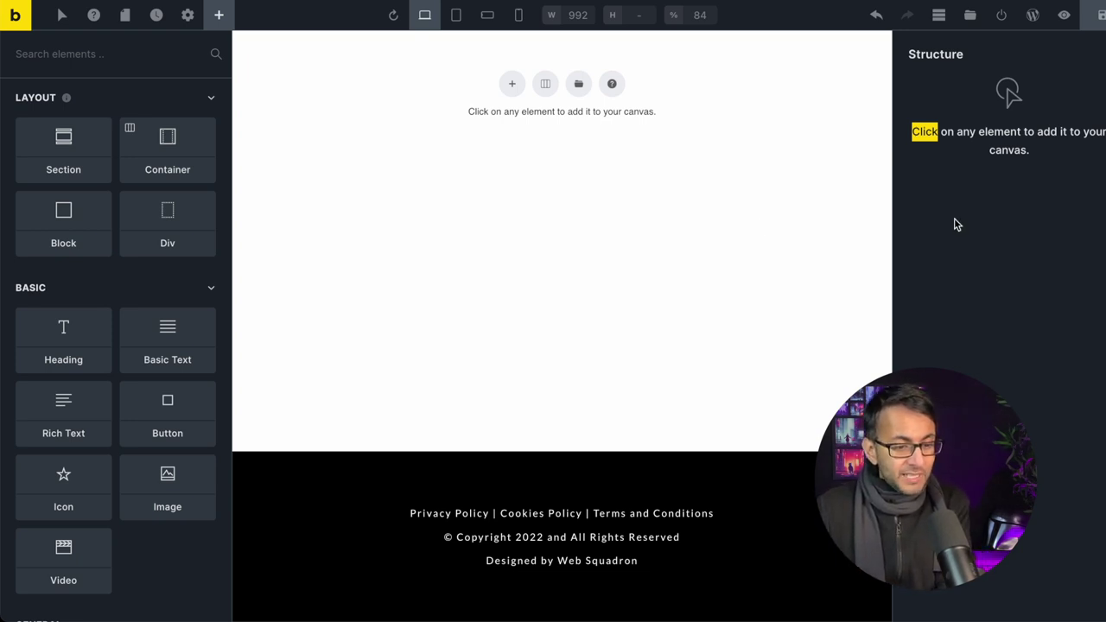
Add a new section and select the container inside it.
{"action": "left_click", "coordinate": [512, 83]}
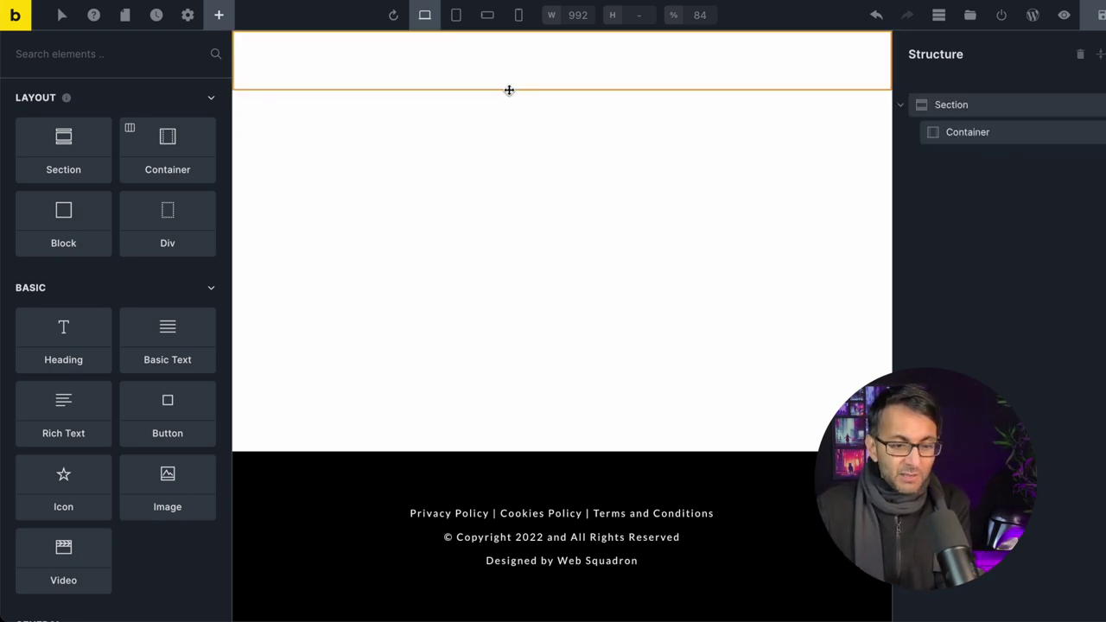
{"action": "left_click", "coordinate": [1000, 113]}
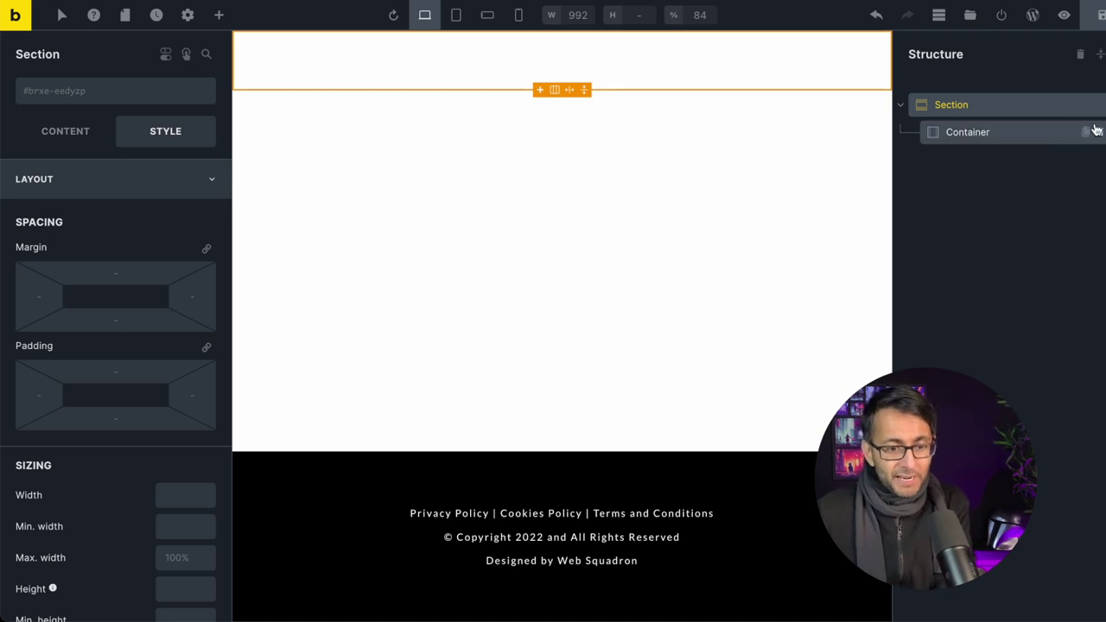
{"action": "left_click", "coordinate": [1033, 132]}
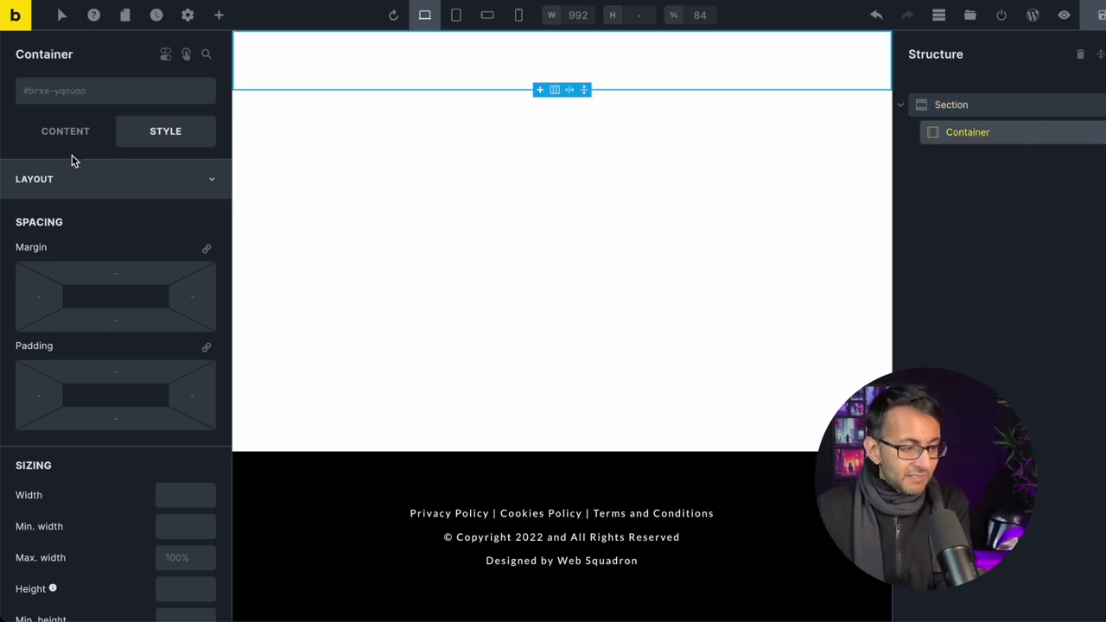
Add three 'I am a button' buttons to the container.
{"action": "left_click", "coordinate": [220, 16]}
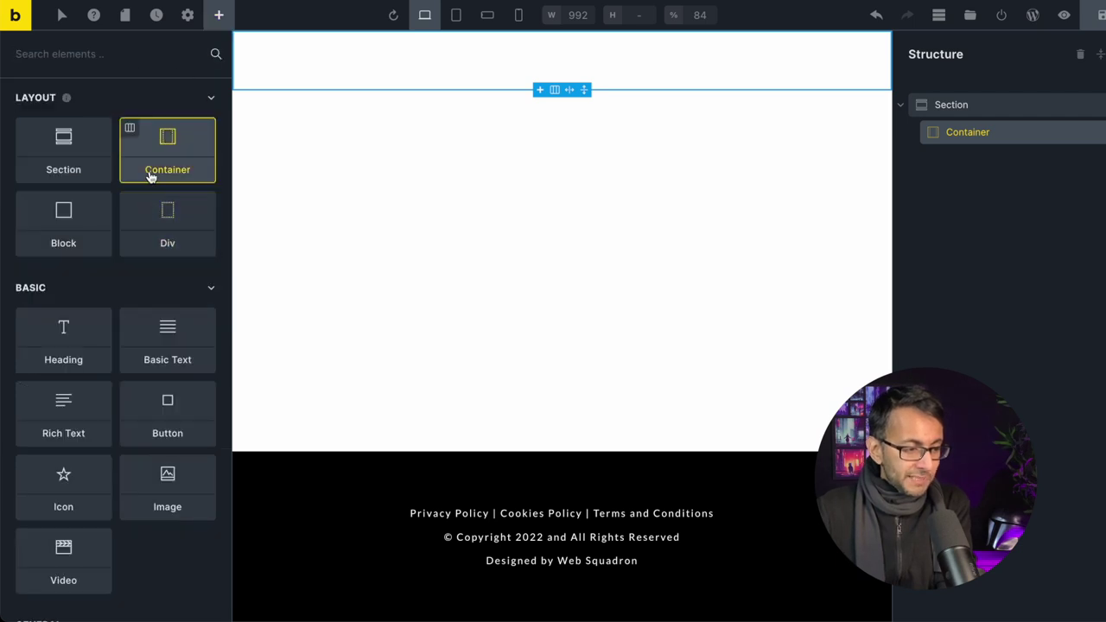
{"action": "left_click", "coordinate": [164, 422]}
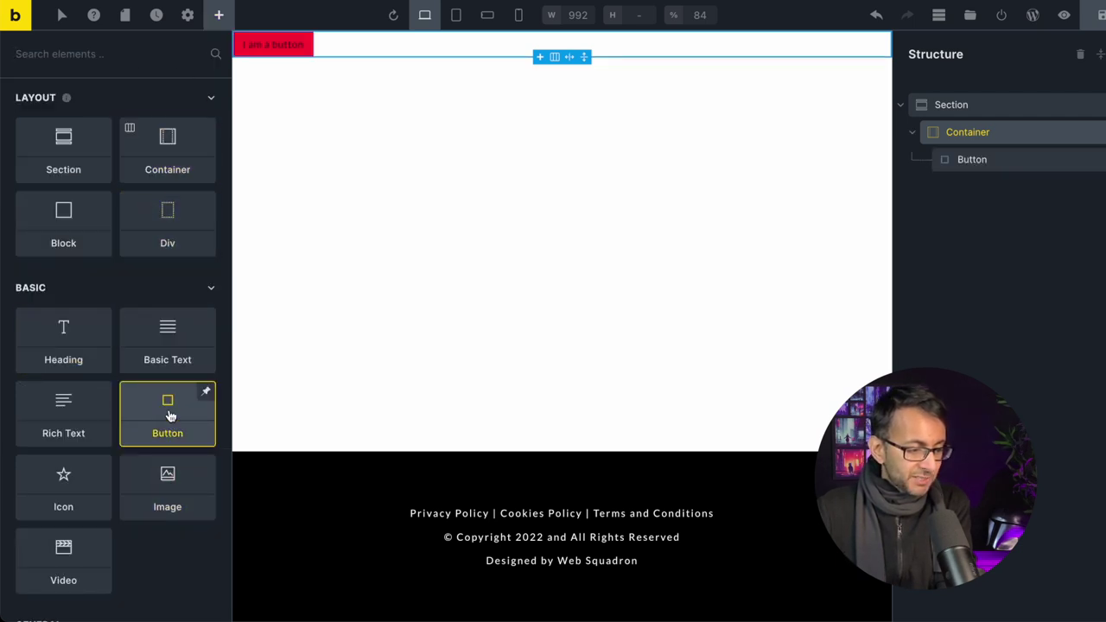
{"action": "left_click", "coordinate": [164, 422]}
{"action": "left_click", "coordinate": [164, 421]}
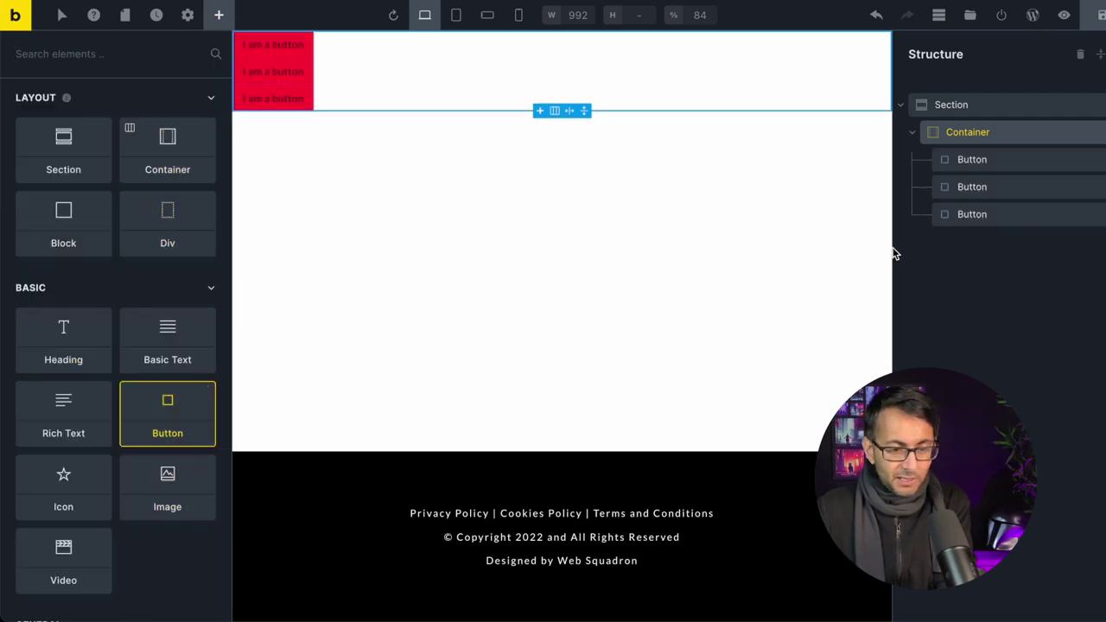
{"action": "left_click", "coordinate": [1020, 141]}
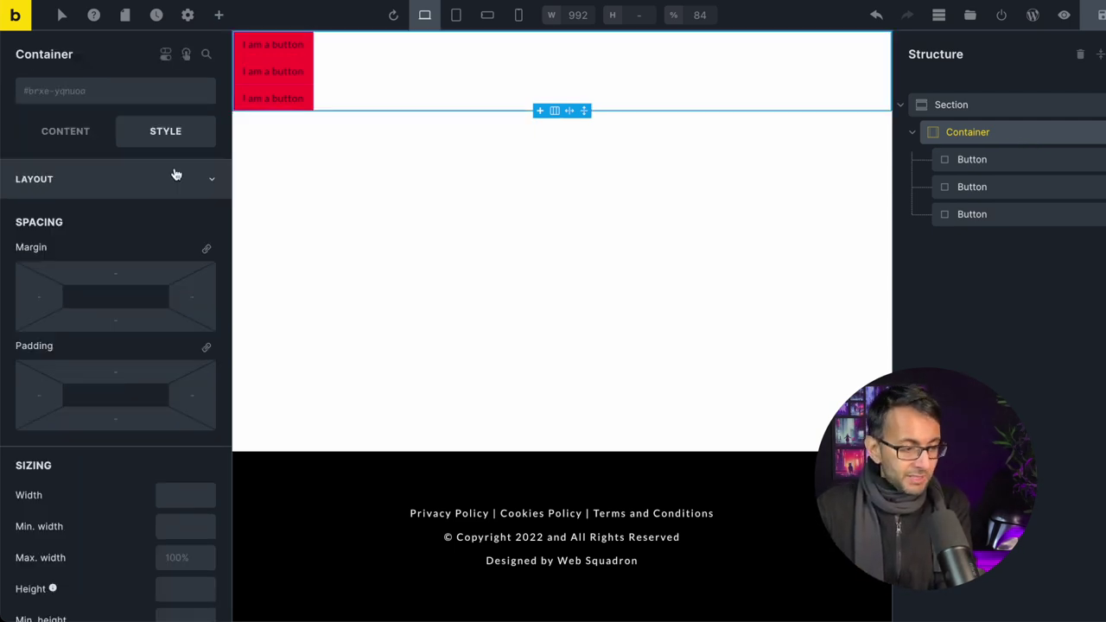
Set the container's direction to row, main axis End, with a column gap of 15.
{"action": "left_click", "coordinate": [63, 131]}
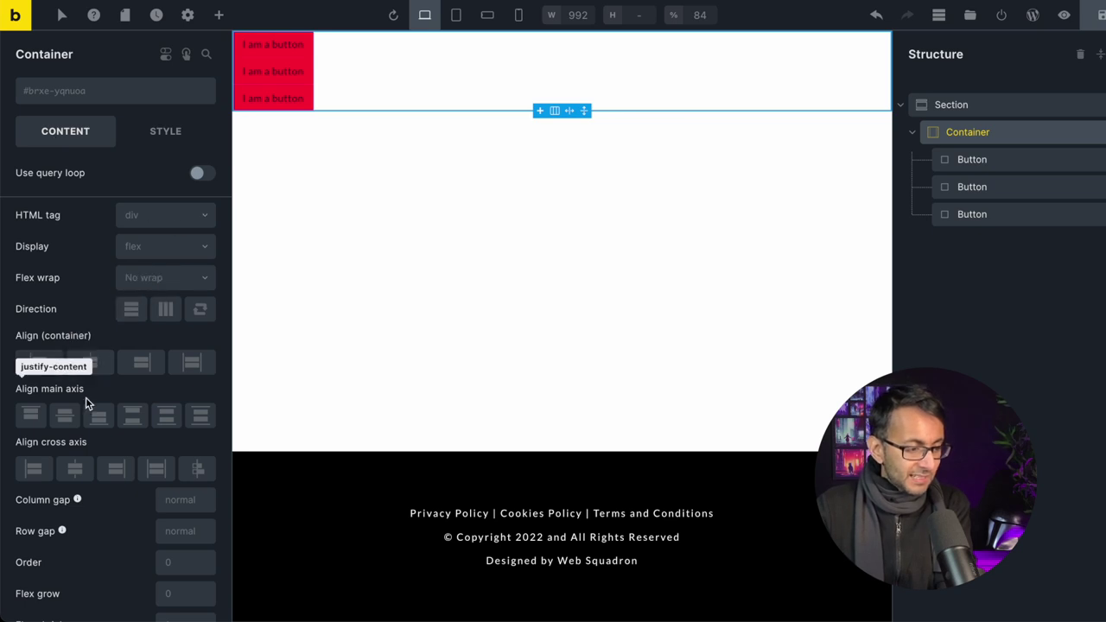
{"action": "left_click", "coordinate": [167, 311]}
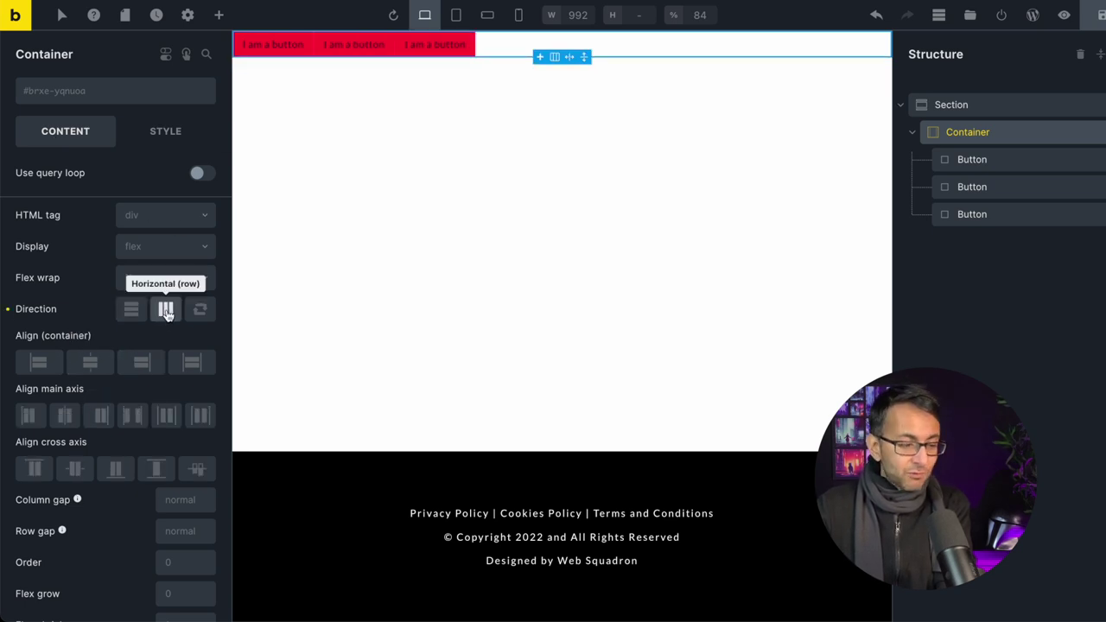
{"action": "left_click", "coordinate": [143, 364]}
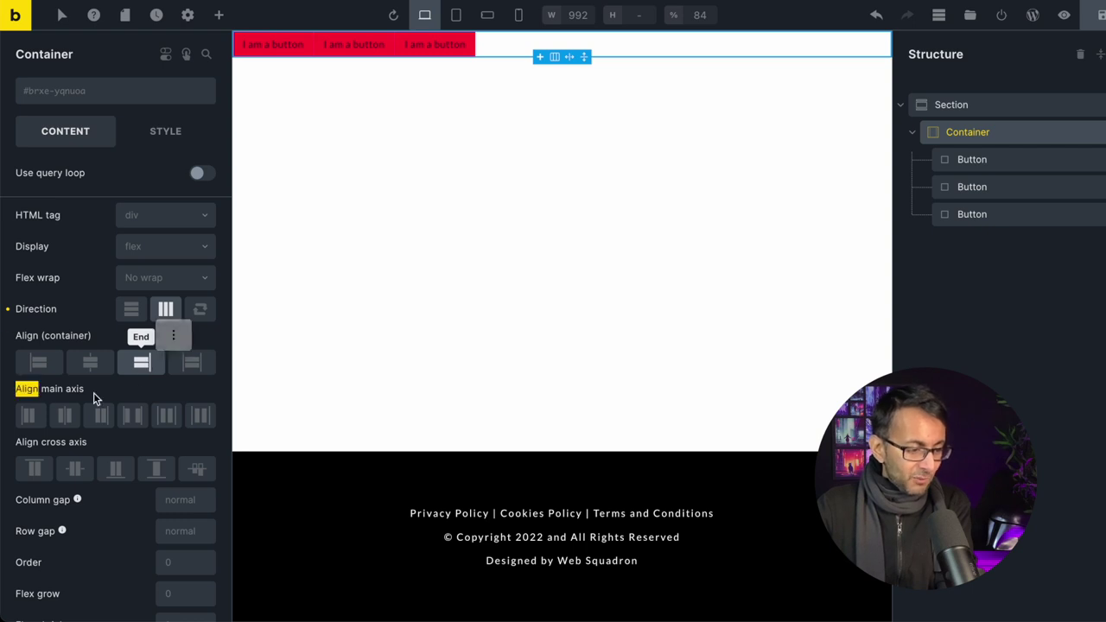
{"action": "left_click", "coordinate": [100, 416]}
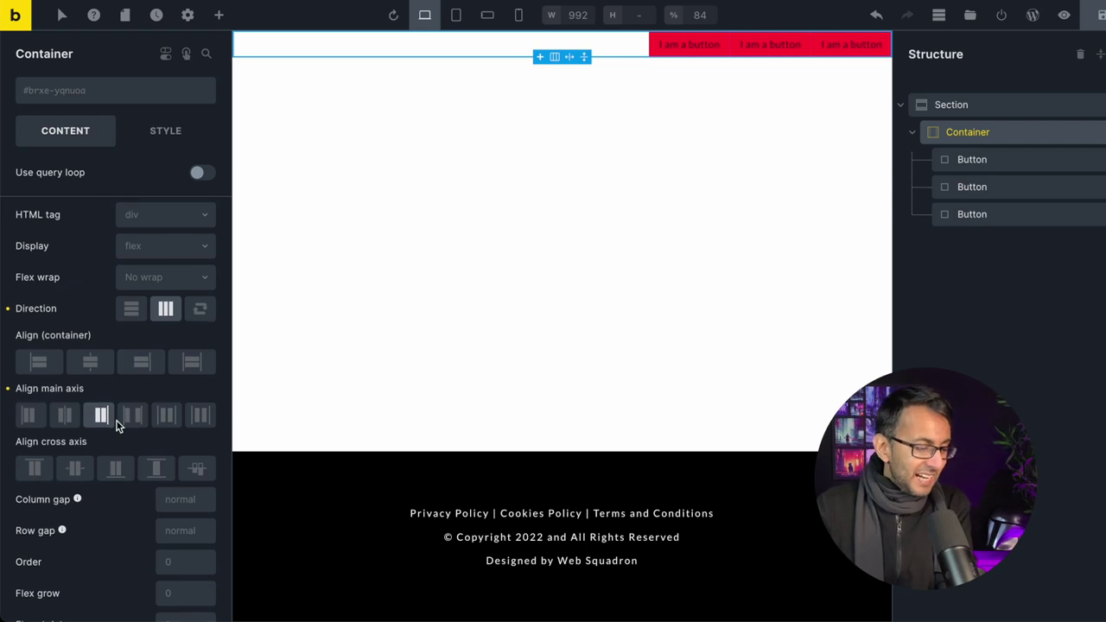
{"action": "scroll", "coordinate": [173, 493], "scroll_direction": "down", "scroll_amount": 1}
{"action": "left_click", "coordinate": [187, 489]}
{"action": "type", "text": "15"}
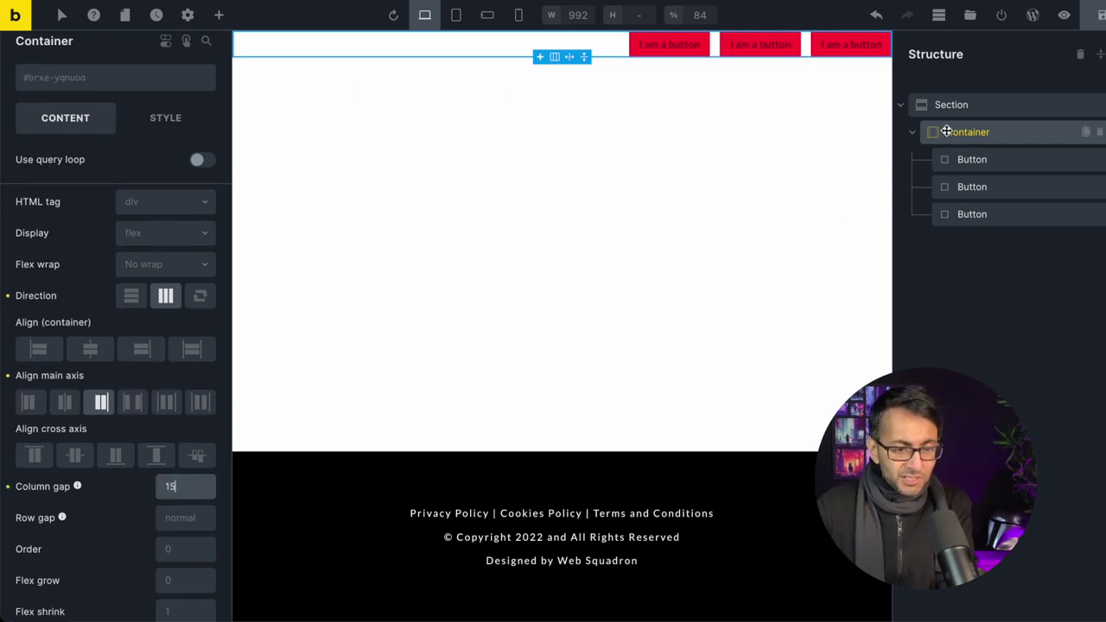
Link the container's padding and set all four sides to 5.
{"action": "left_click", "coordinate": [165, 117]}
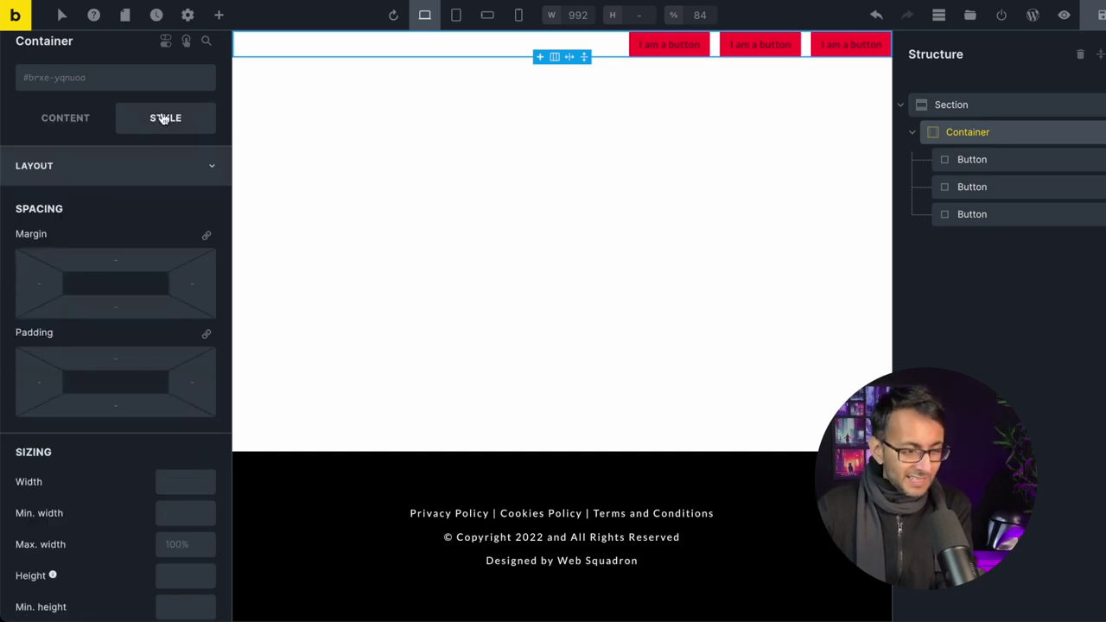
{"action": "left_click", "coordinate": [204, 343]}
{"action": "left_click", "coordinate": [133, 358]}
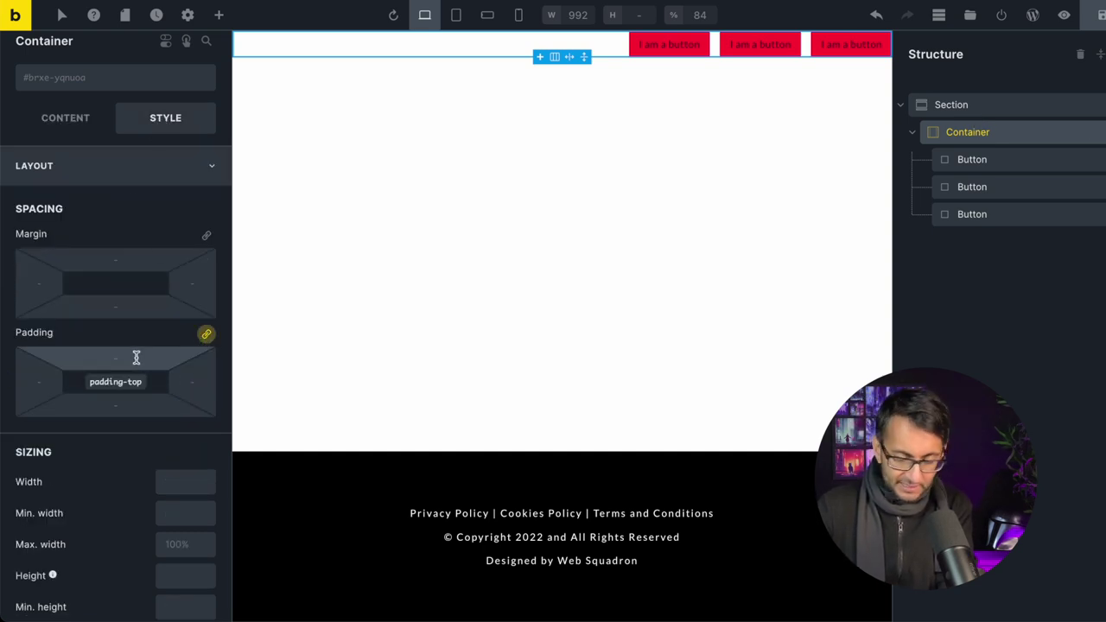
{"action": "type", "text": "5"}
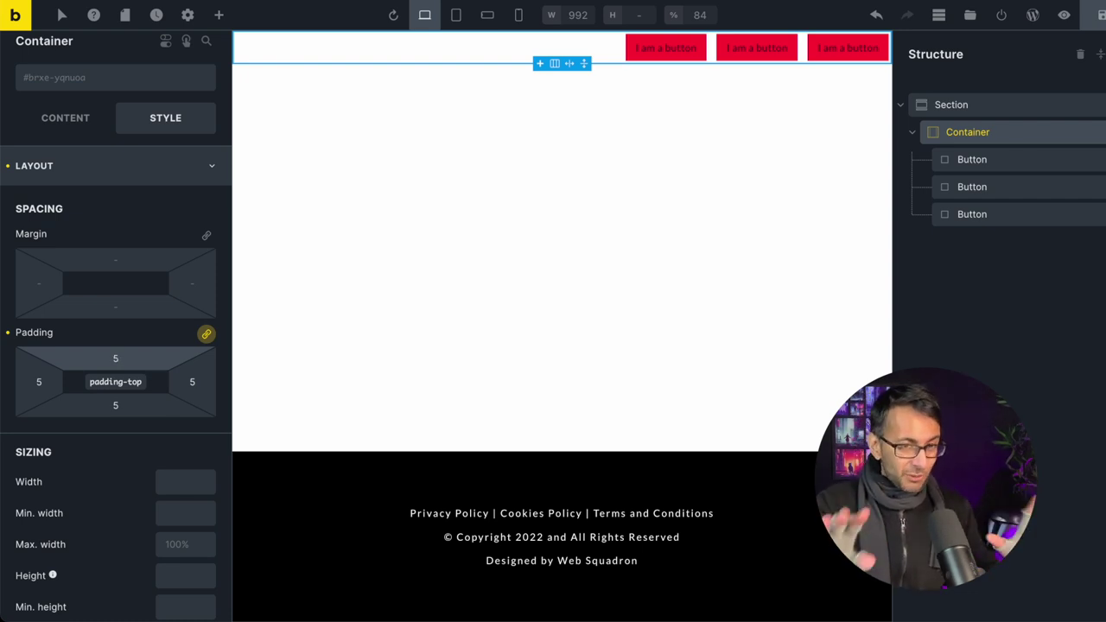
{"action": "left_click", "coordinate": [729, 216]}
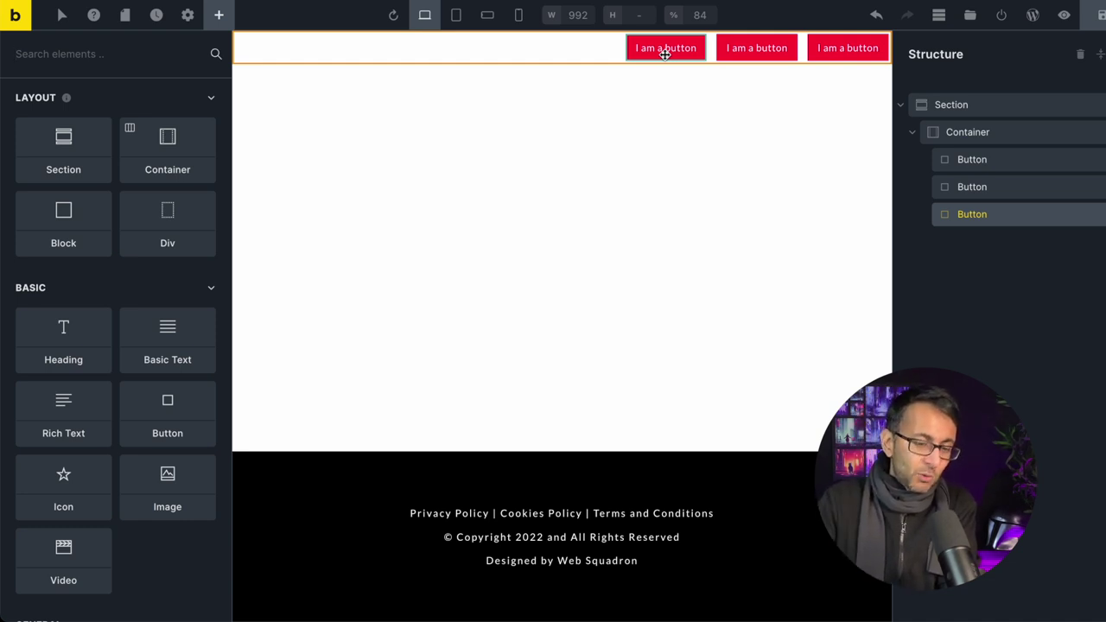
Undo the two extra buttons and give the remaining button the CSS class nav_item.
{"action": "key", "text": "ctrl+z"}
{"action": "key", "text": "ctrl+z"}
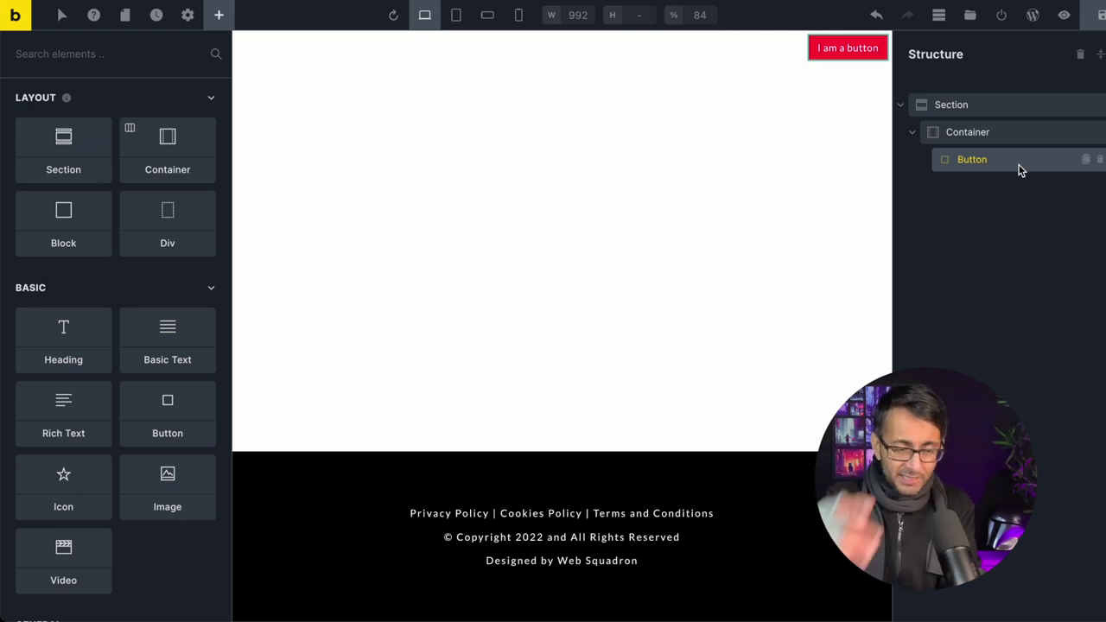
{"action": "left_click", "coordinate": [1019, 169]}
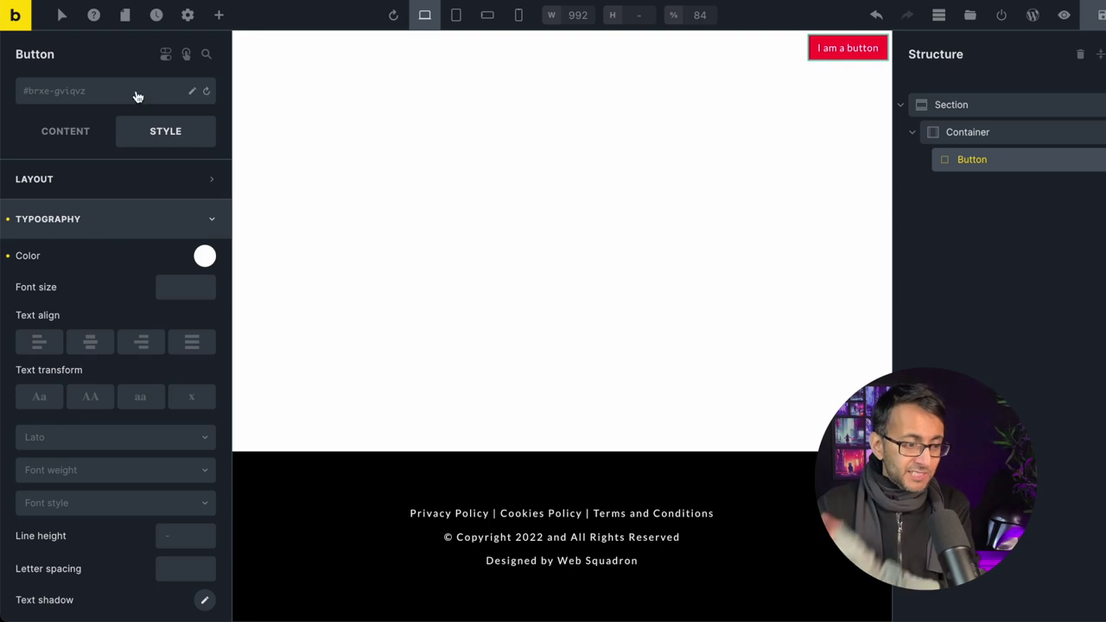
{"action": "scroll", "coordinate": [112, 408], "scroll_direction": "down", "scroll_amount": 5}
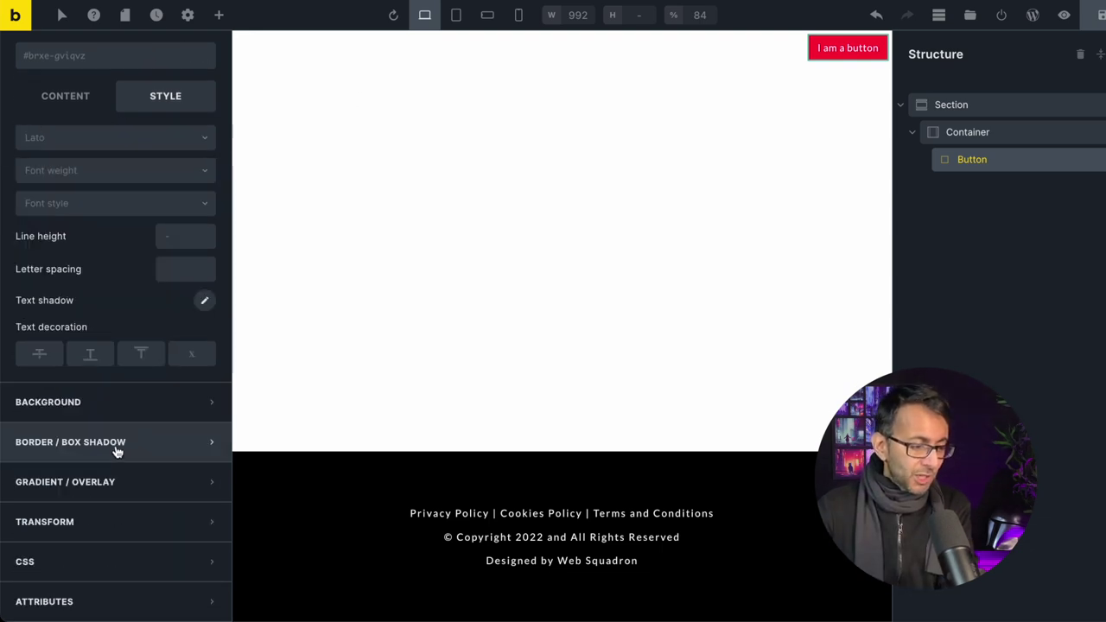
{"action": "left_click", "coordinate": [92, 575]}
{"action": "scroll", "coordinate": [147, 510], "scroll_direction": "down", "scroll_amount": 5}
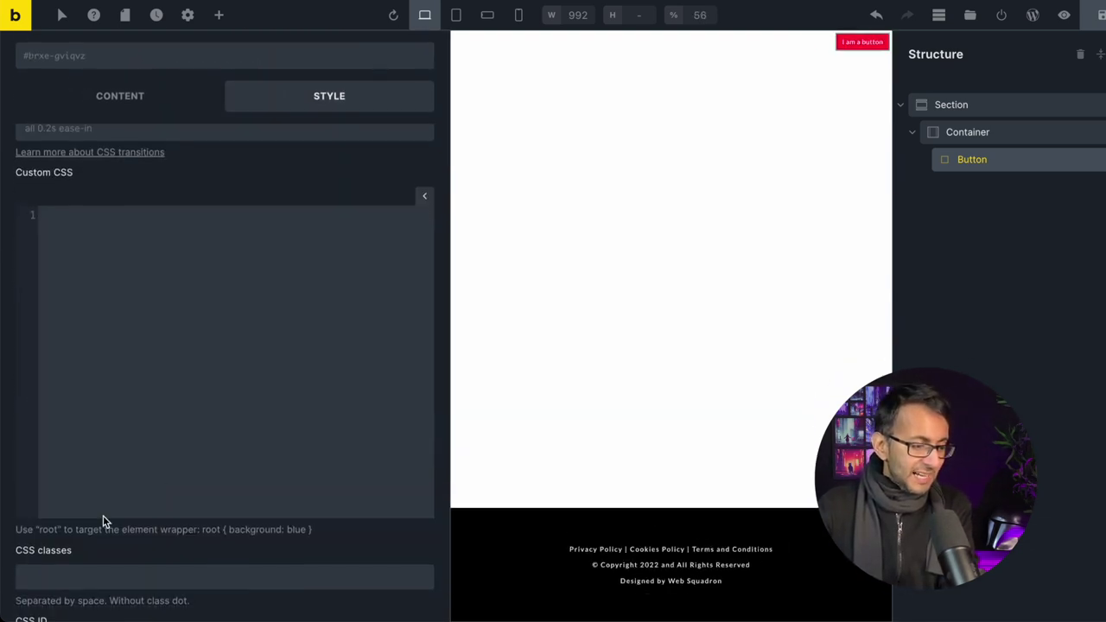
{"action": "left_click", "coordinate": [103, 575]}
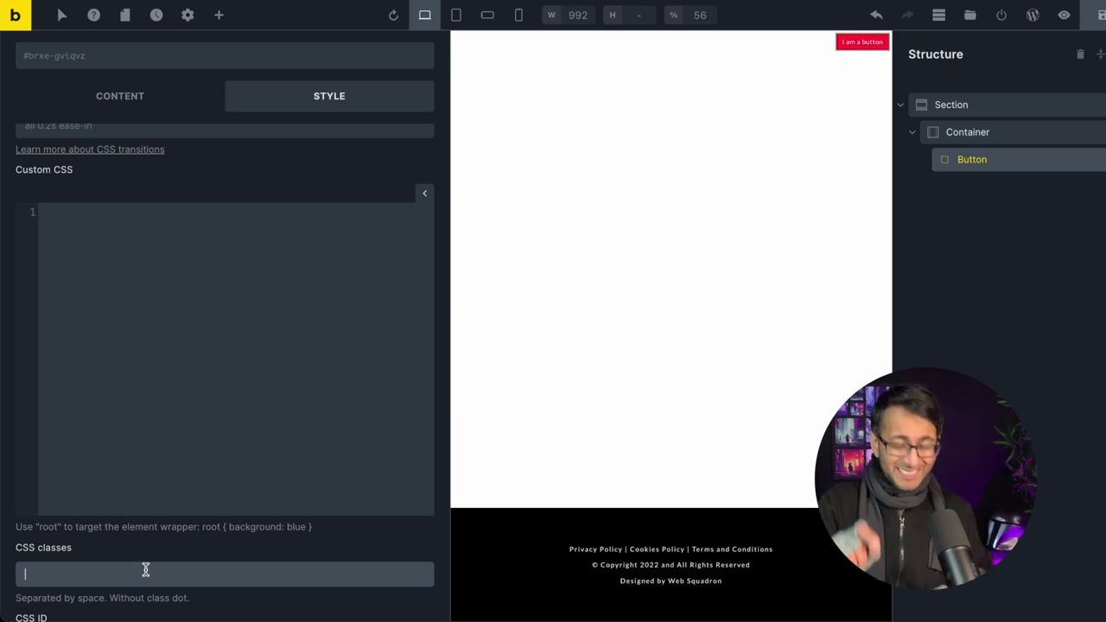
{"action": "type", "text": "nav"}
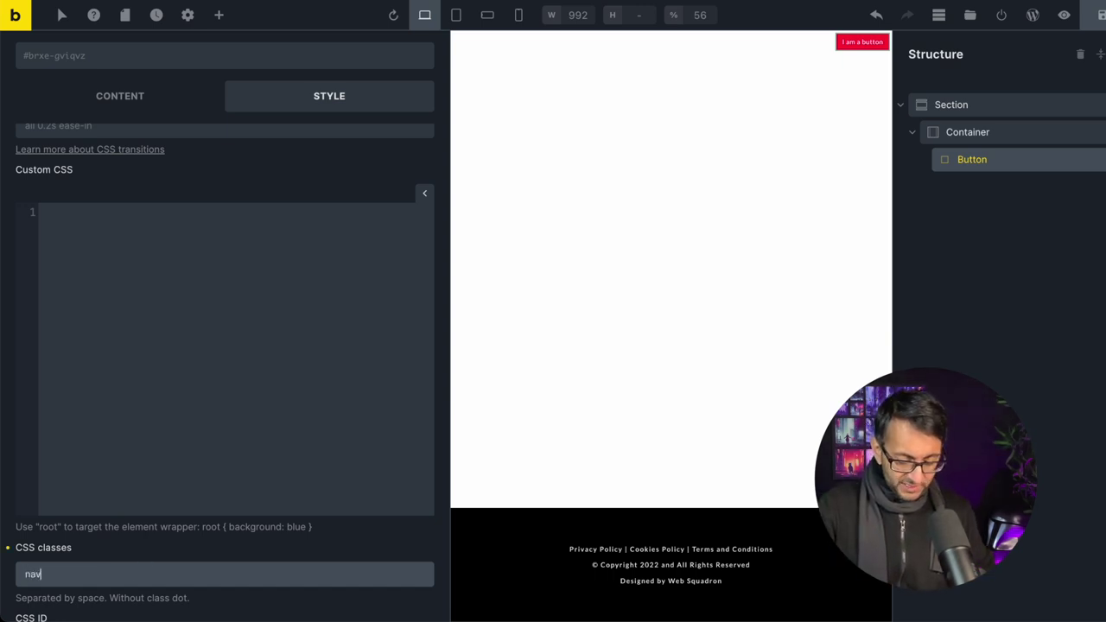
{"action": "type", "text": ".item"}
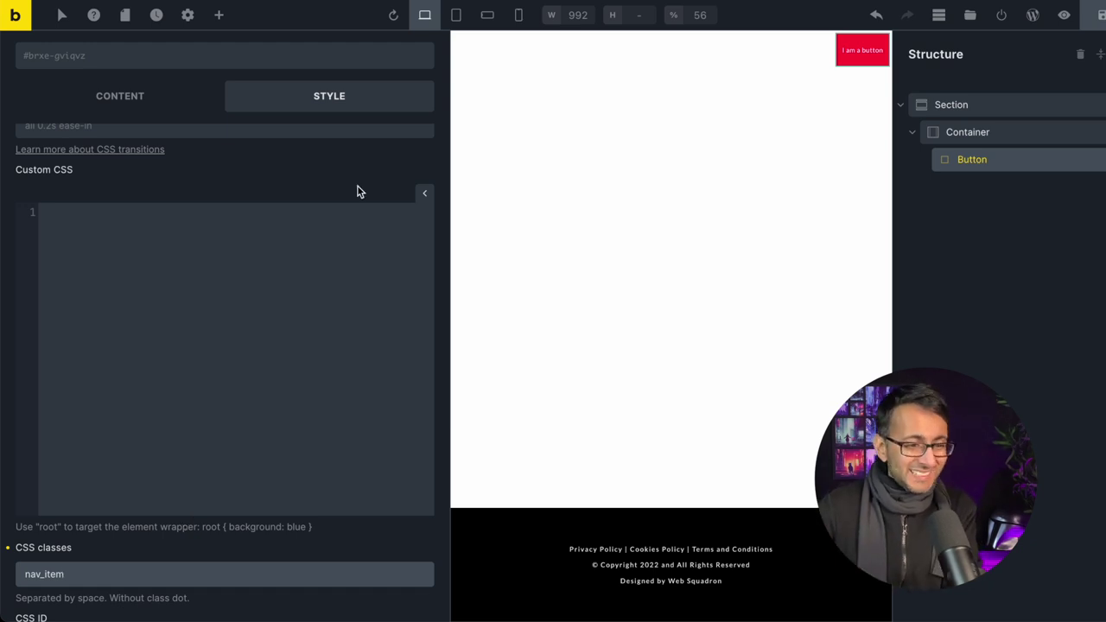
{"action": "left_click", "coordinate": [217, 15]}
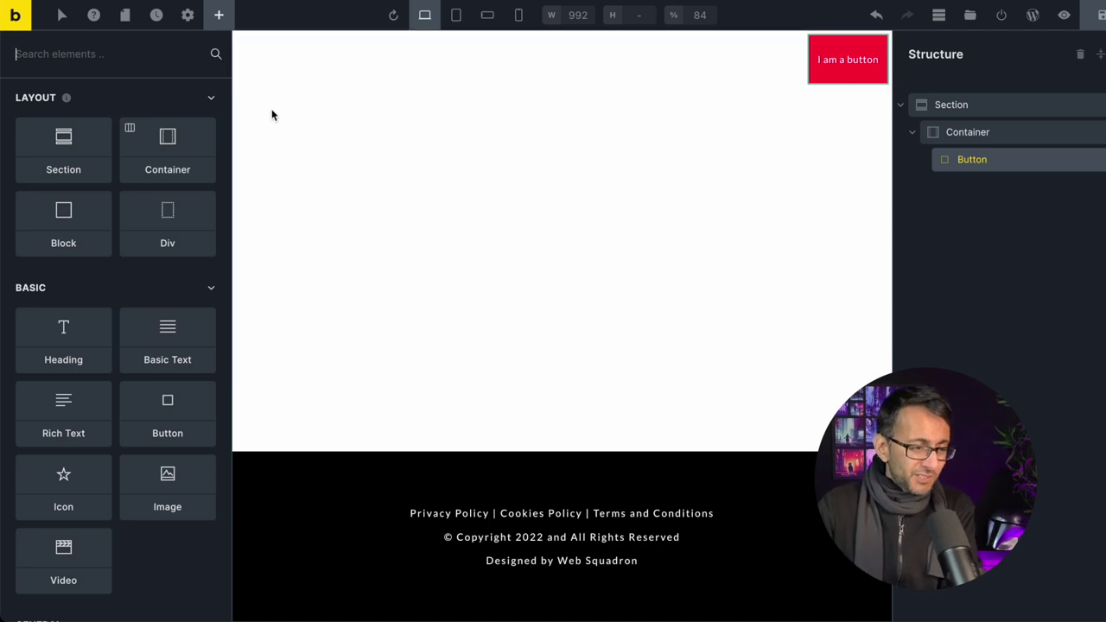
Set the button's height to 40 in its Style layout settings.
{"action": "left_click", "coordinate": [1039, 162]}
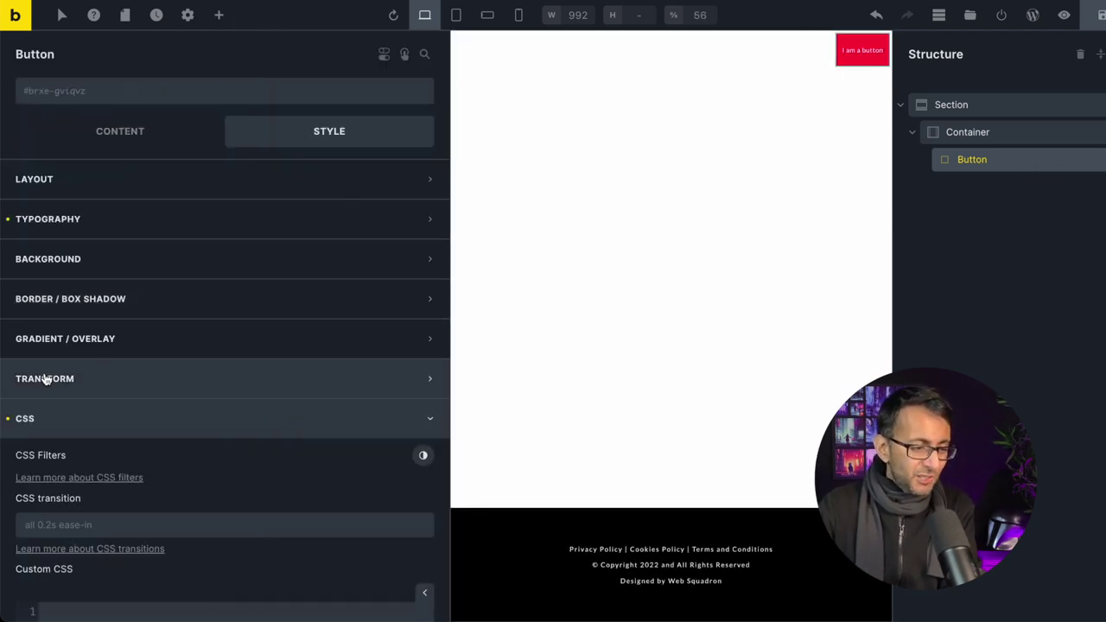
{"action": "left_click", "coordinate": [130, 136]}
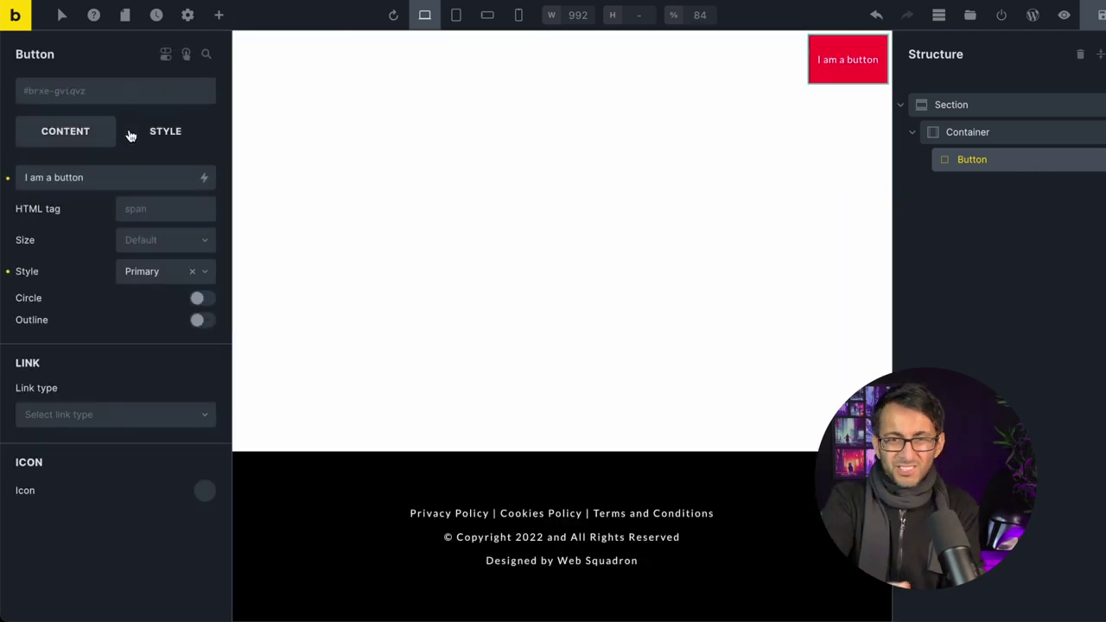
{"action": "left_click", "coordinate": [173, 133]}
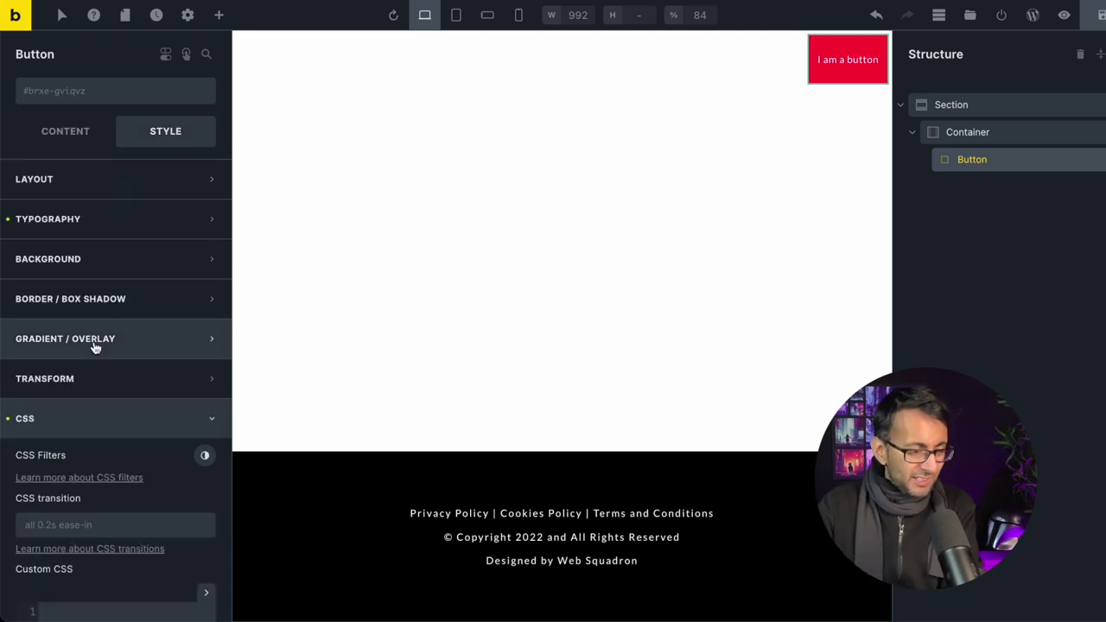
{"action": "left_click", "coordinate": [104, 179]}
{"action": "left_click", "coordinate": [186, 589]}
{"action": "type", "text": "40"}
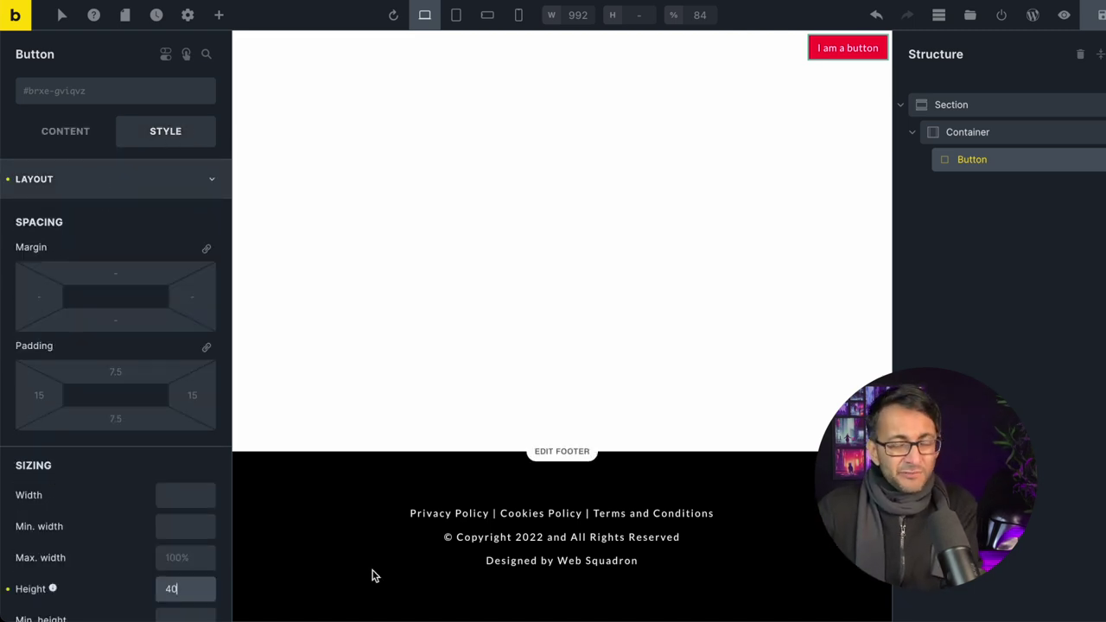
Duplicate the button twice to get three nav buttons in the row.
{"action": "right_click", "coordinate": [981, 166]}
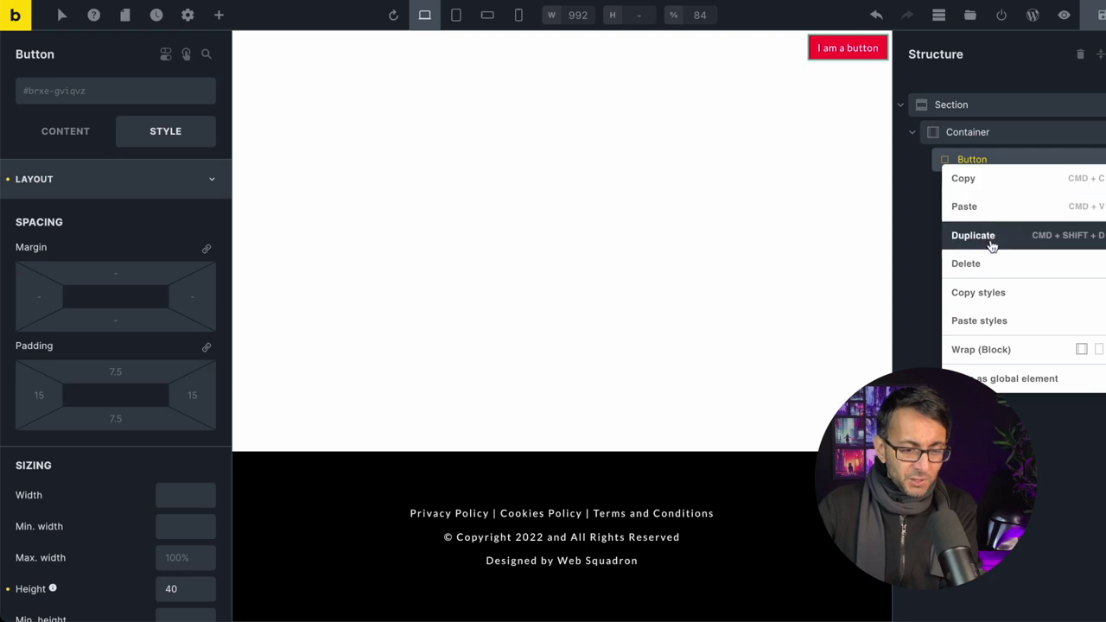
{"action": "left_click", "coordinate": [990, 239]}
{"action": "right_click", "coordinate": [981, 189]}
{"action": "left_click", "coordinate": [1005, 259]}
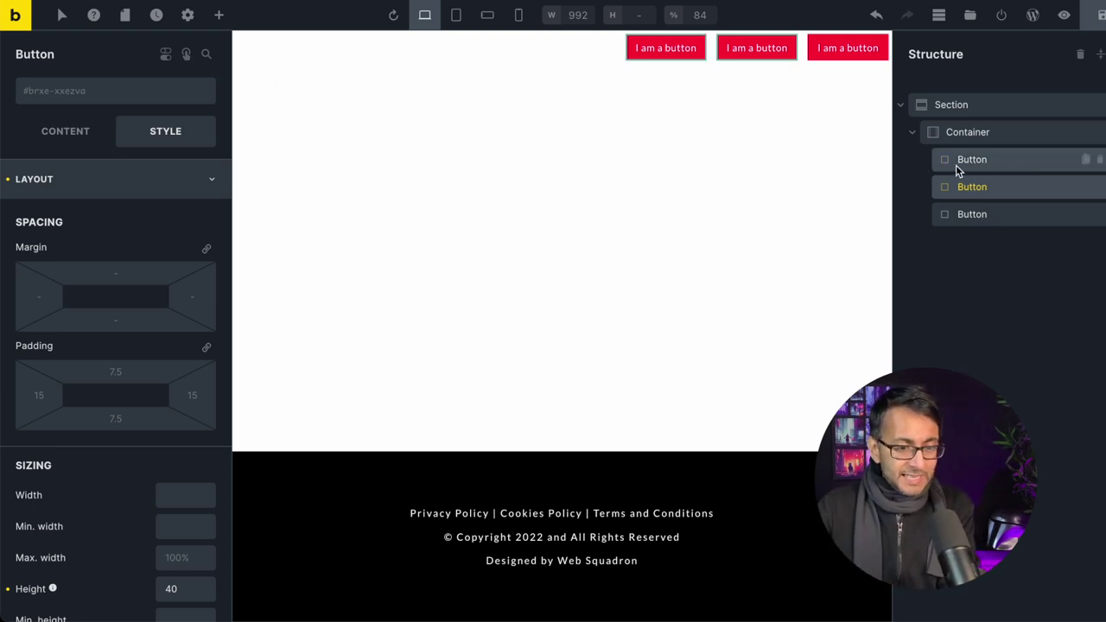
{"action": "left_click", "coordinate": [979, 164]}
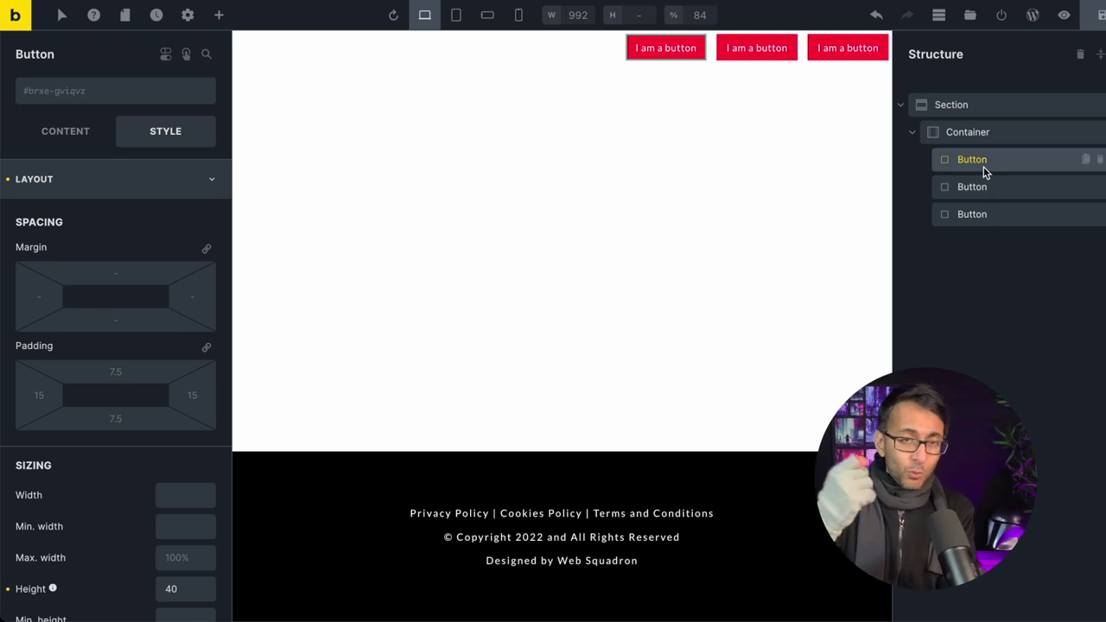
Insert an empty container right after the first button and select it.
{"action": "left_click", "coordinate": [217, 17]}
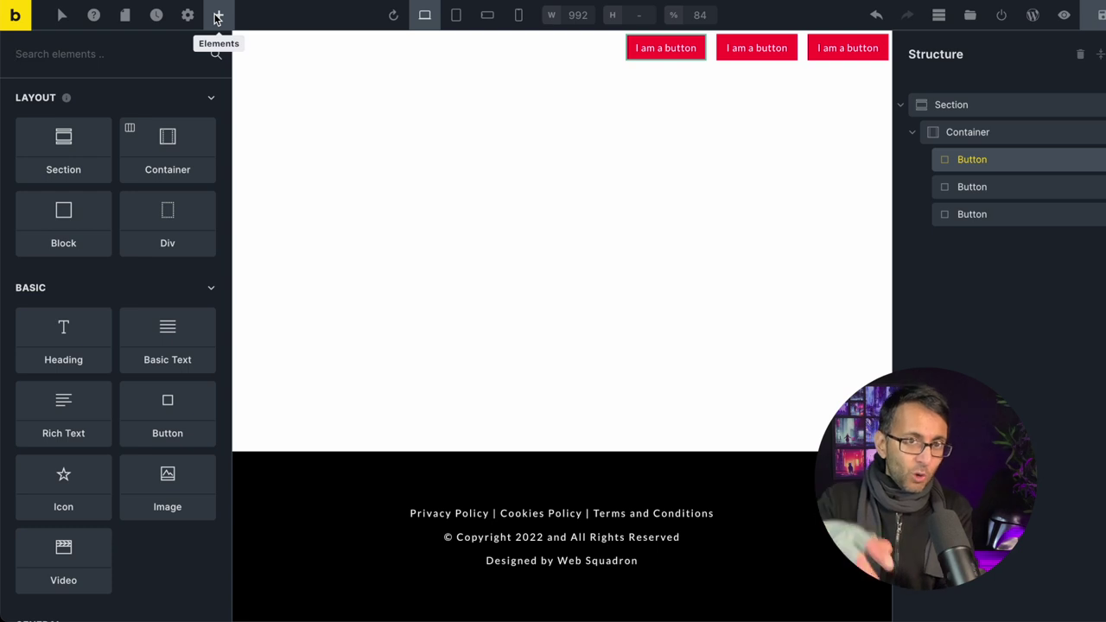
{"action": "left_click", "coordinate": [166, 150]}
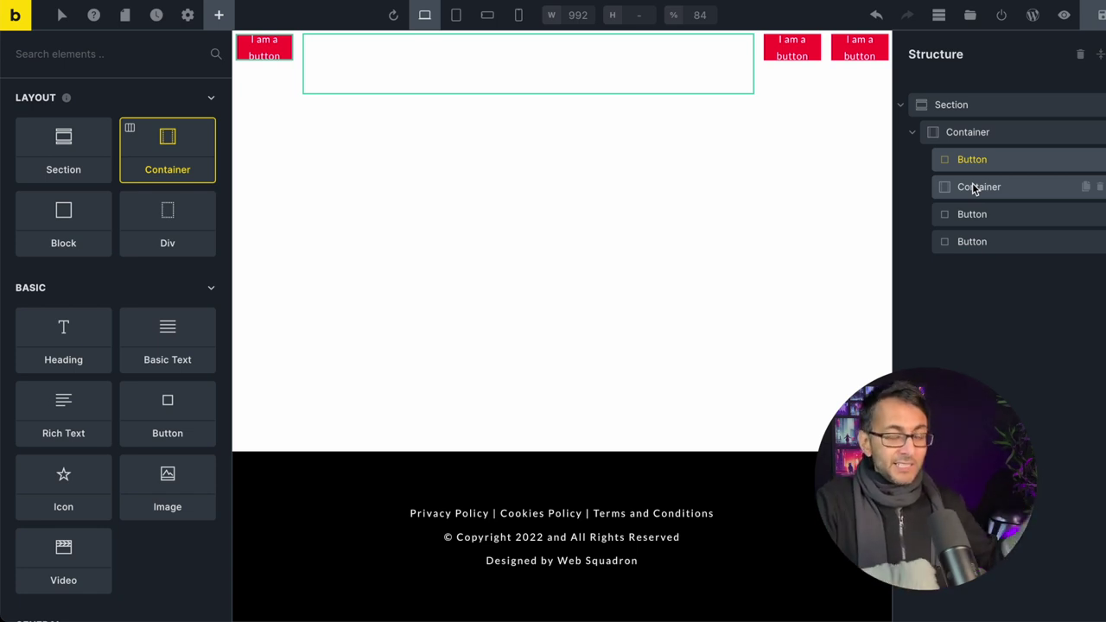
{"action": "left_click", "coordinate": [1006, 186]}
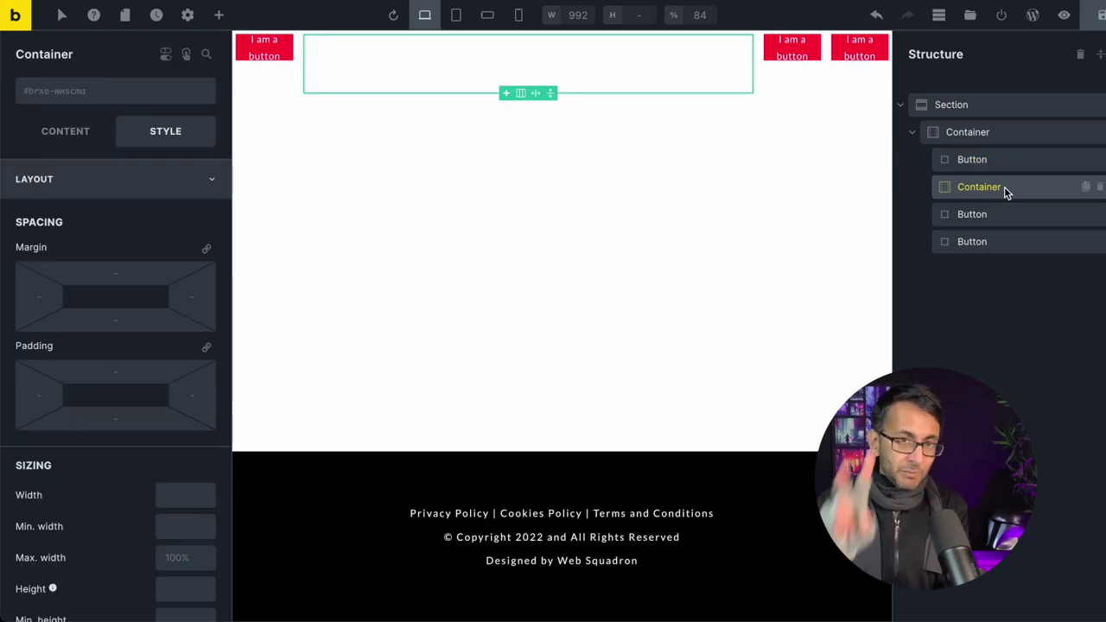
{"action": "left_click", "coordinate": [48, 134]}
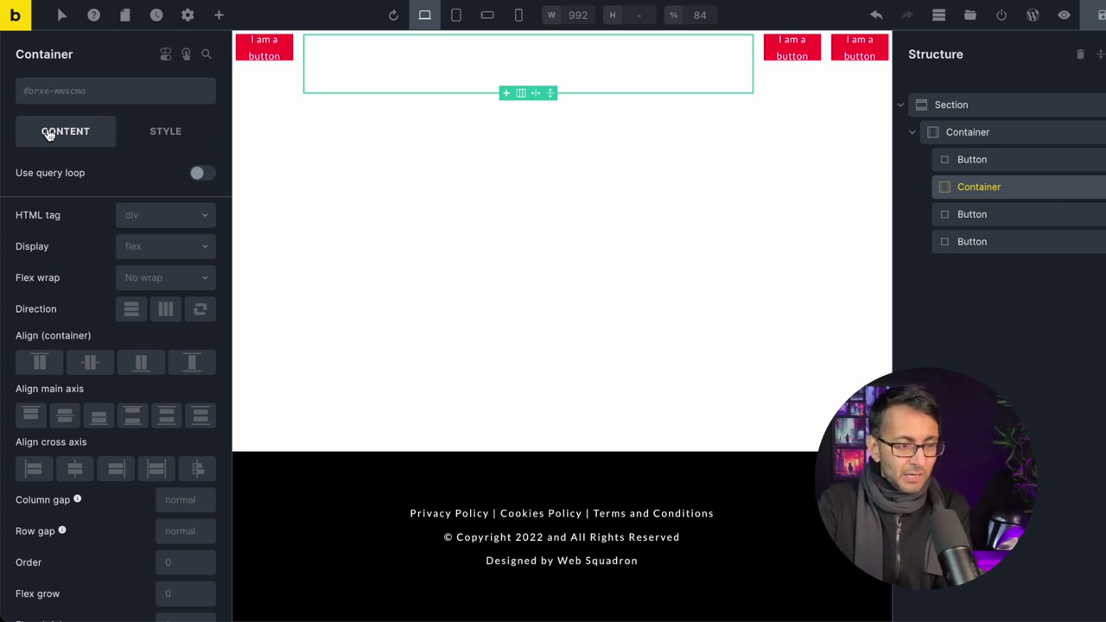
Set the middle container's alignment to Stretch so it spans the header row's height.
{"action": "left_click", "coordinate": [147, 136]}
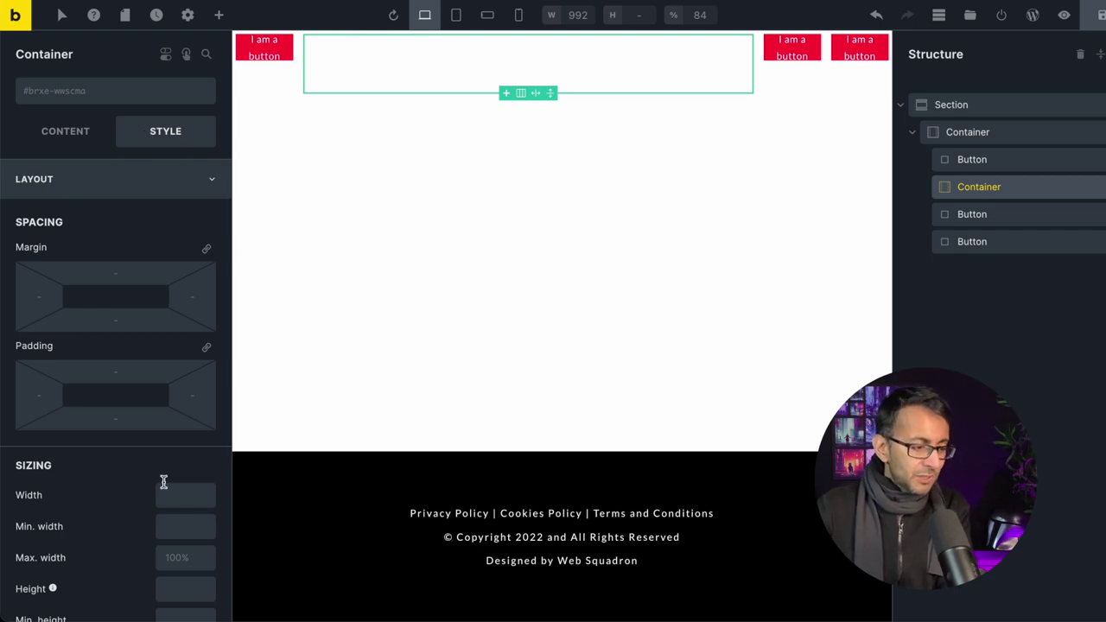
{"action": "scroll", "coordinate": [168, 510], "scroll_direction": "down", "scroll_amount": 1}
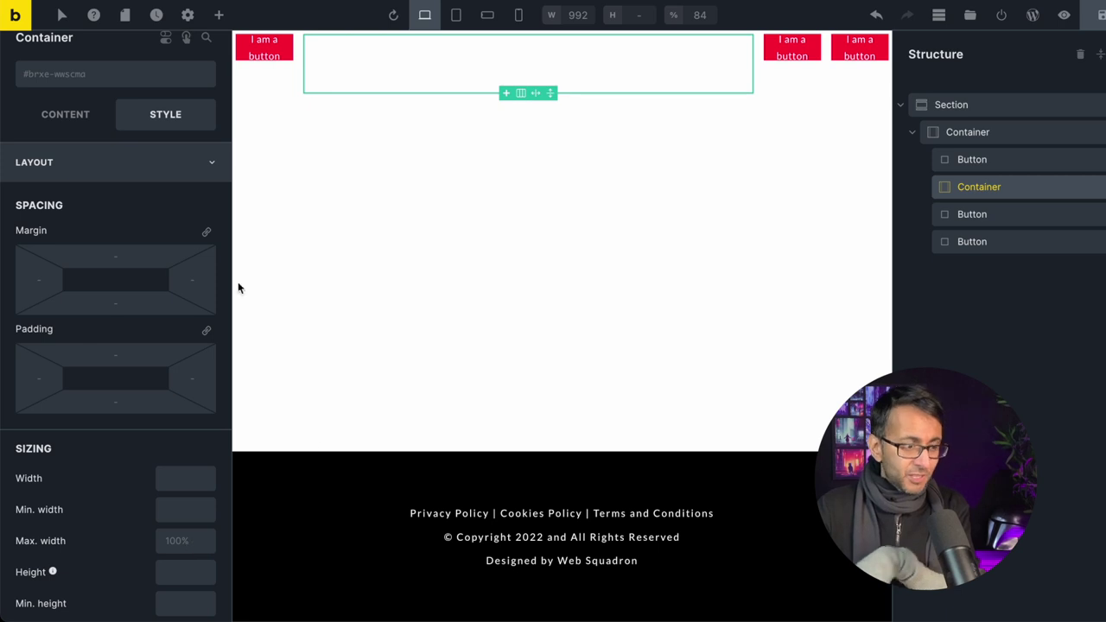
{"action": "left_click", "coordinate": [79, 123]}
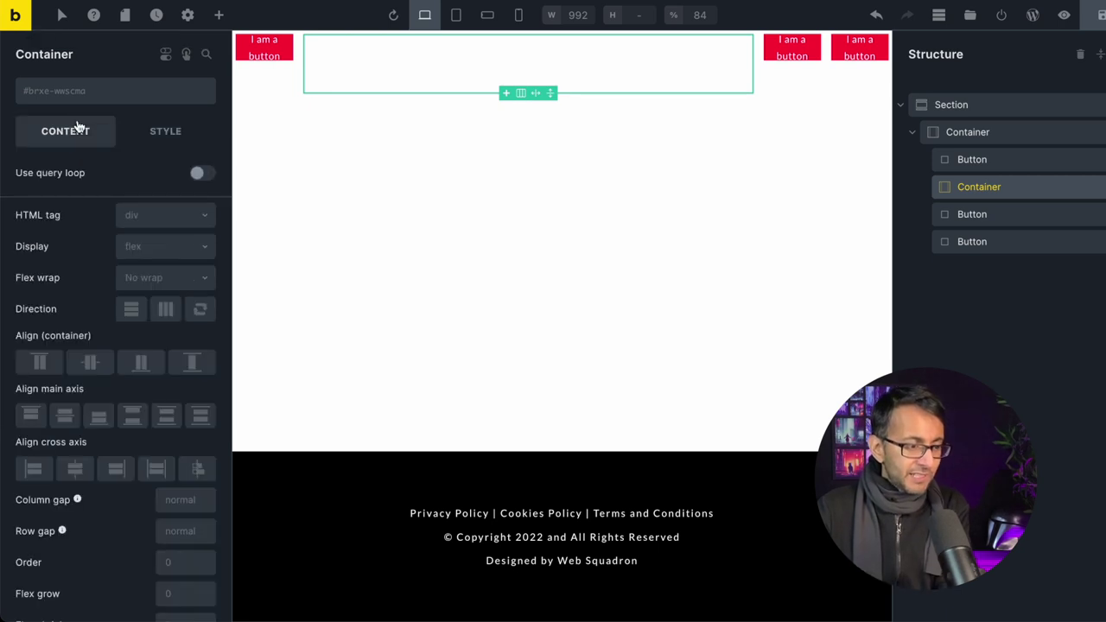
{"action": "left_click", "coordinate": [194, 370]}
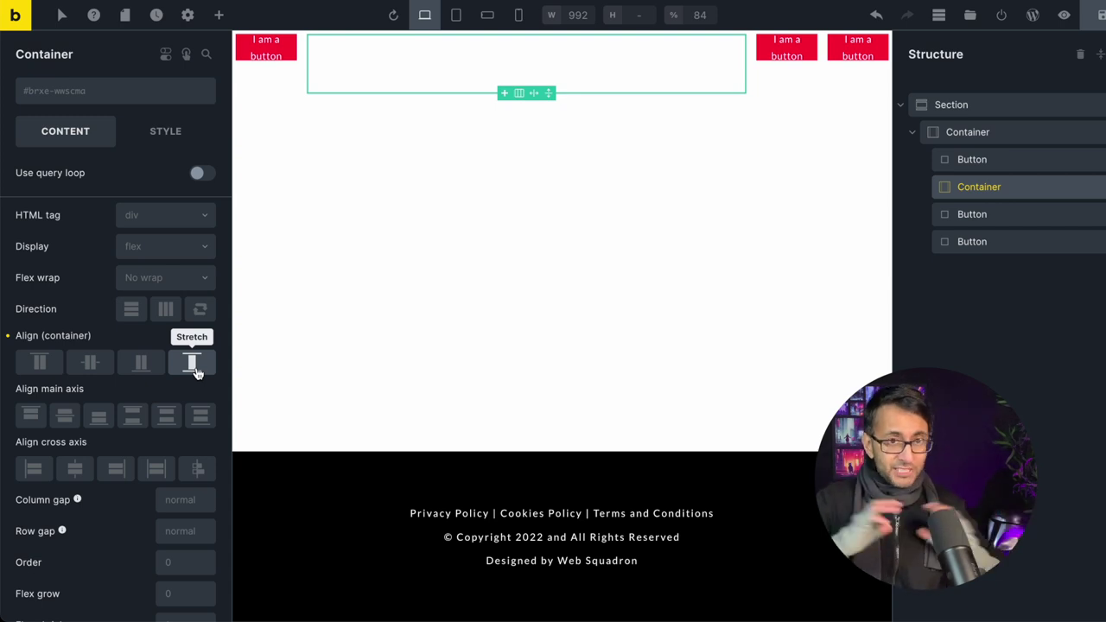
{"action": "left_click", "coordinate": [1003, 133]}
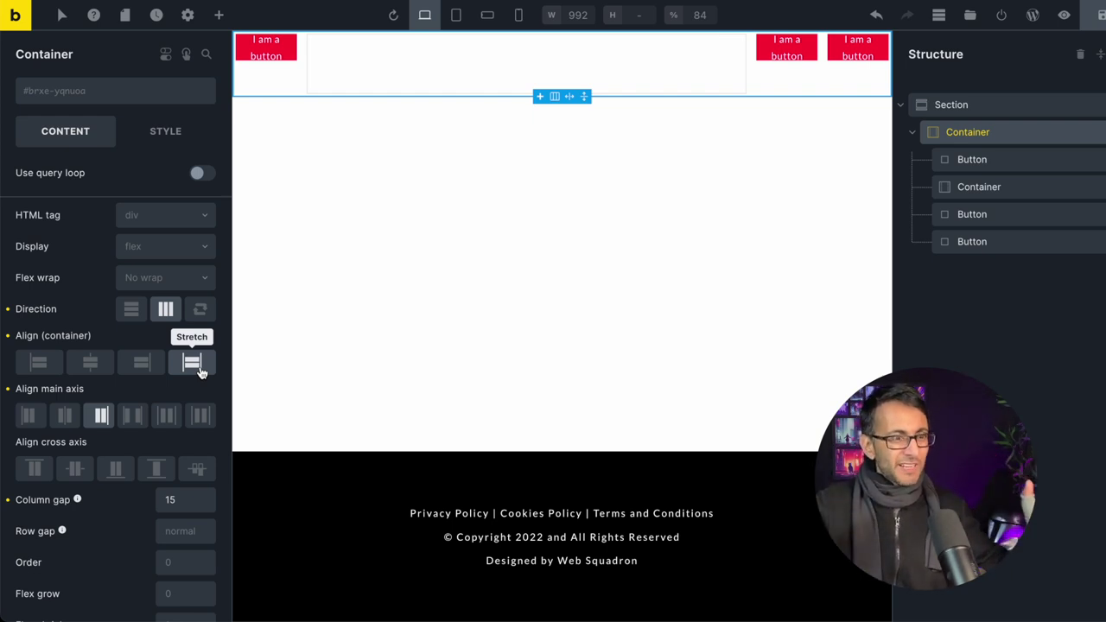
{"action": "left_click", "coordinate": [1023, 189]}
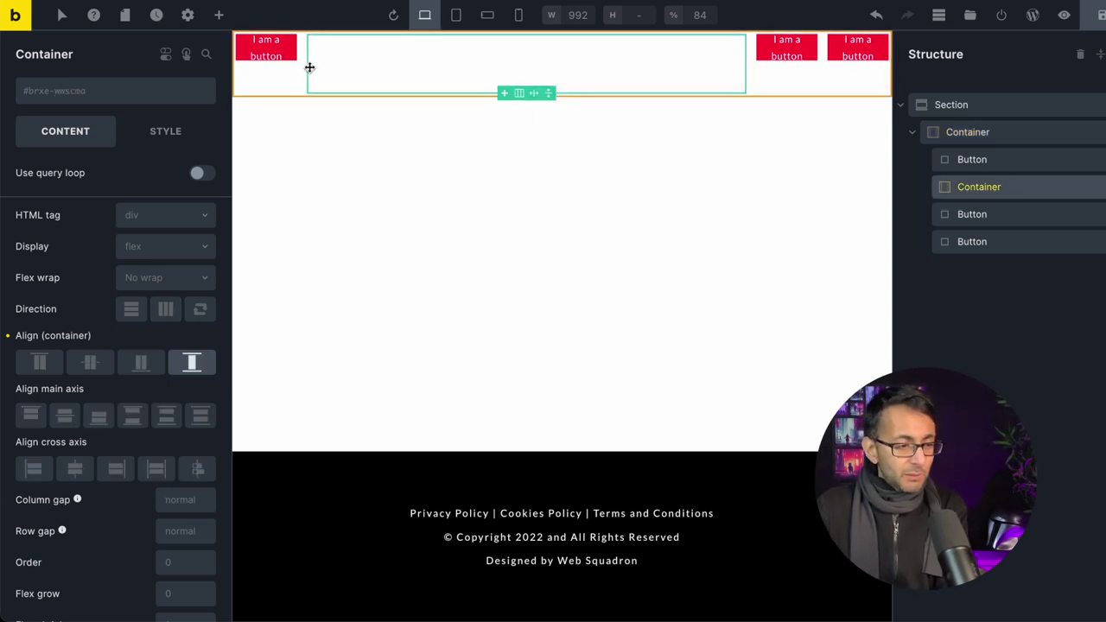
Add two Rich Text blocks and an Image to the inner container, laid out as a row.
{"action": "left_click", "coordinate": [219, 17]}
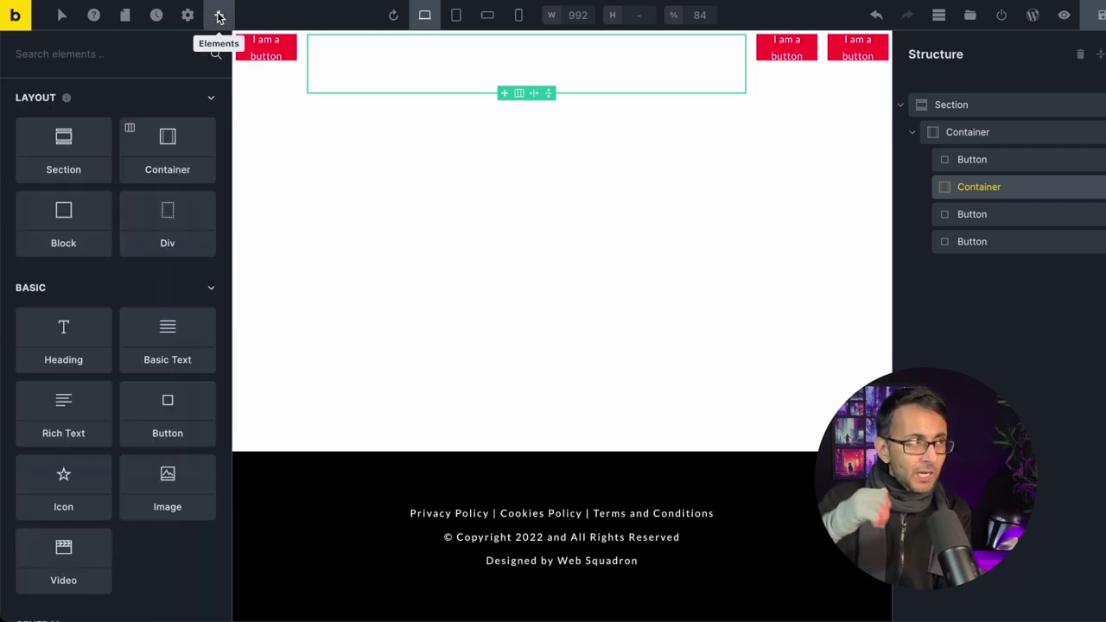
{"action": "left_click", "coordinate": [69, 409]}
{"action": "left_click", "coordinate": [69, 409]}
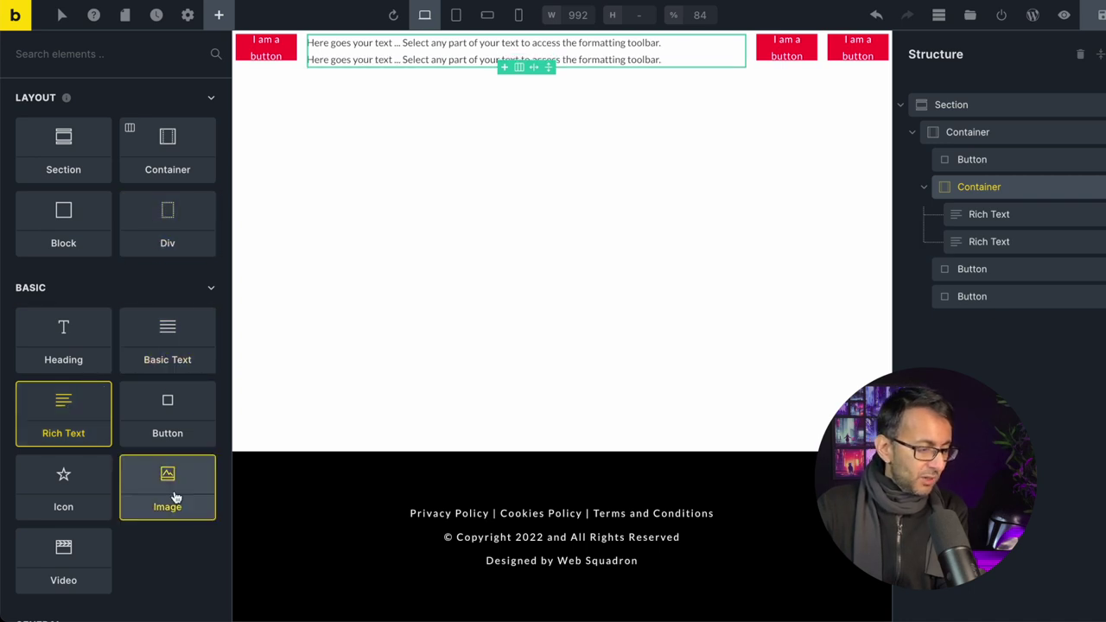
{"action": "left_click", "coordinate": [173, 488]}
{"action": "left_click", "coordinate": [165, 308]}
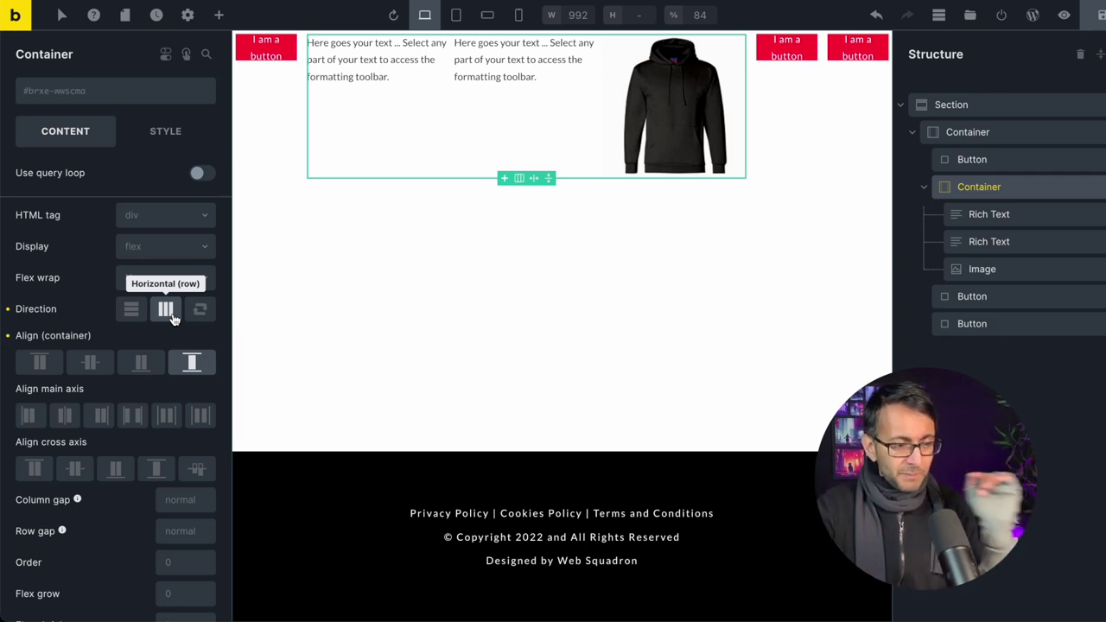
Drag an Icon List in beneath the first Rich Text block.
{"action": "left_click", "coordinate": [219, 18]}
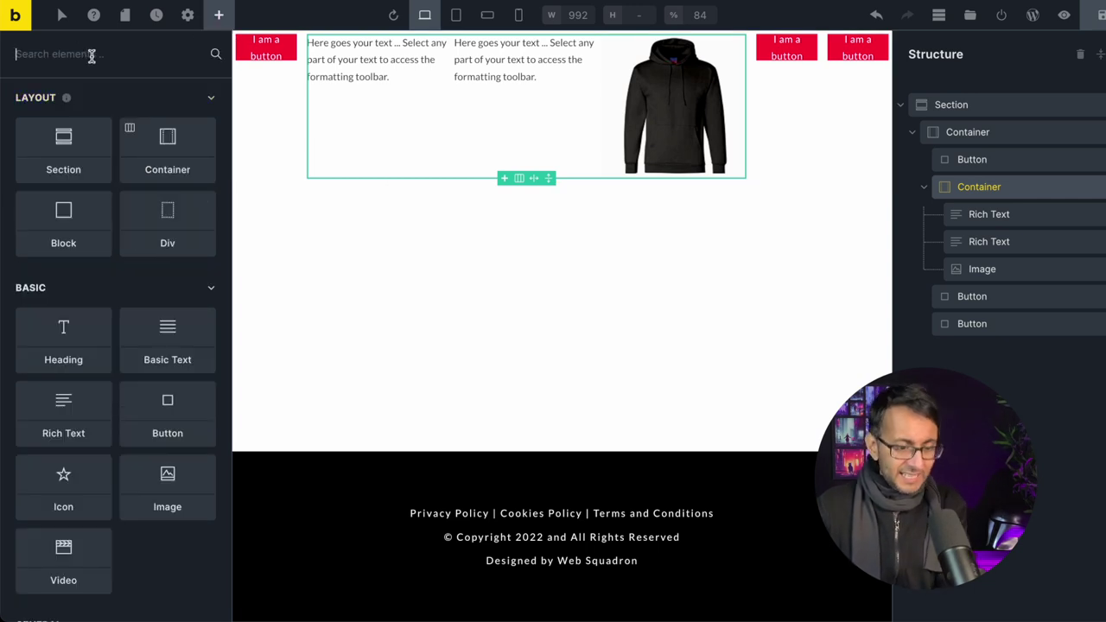
{"action": "type", "text": "icon"}
{"action": "left_click_drag", "start_coordinate": [65, 227], "coordinate": [1004, 221]}
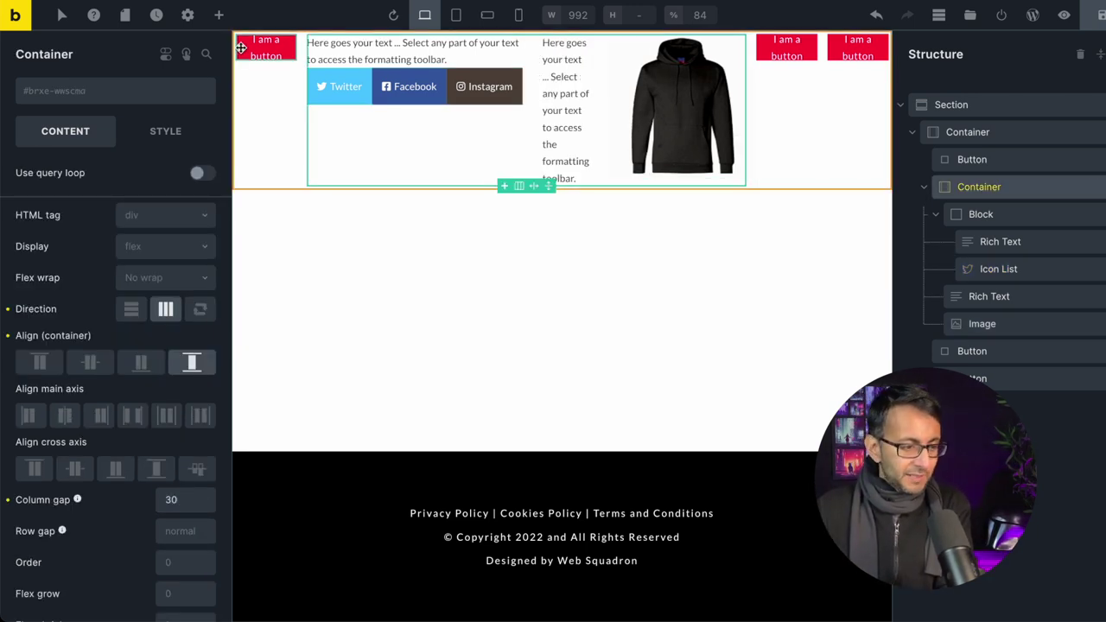
Give the middle container holding text, icons and image the CSS class menu_content.
{"action": "left_click", "coordinate": [149, 135]}
{"action": "scroll", "coordinate": [57, 518], "scroll_direction": "down", "scroll_amount": 10}
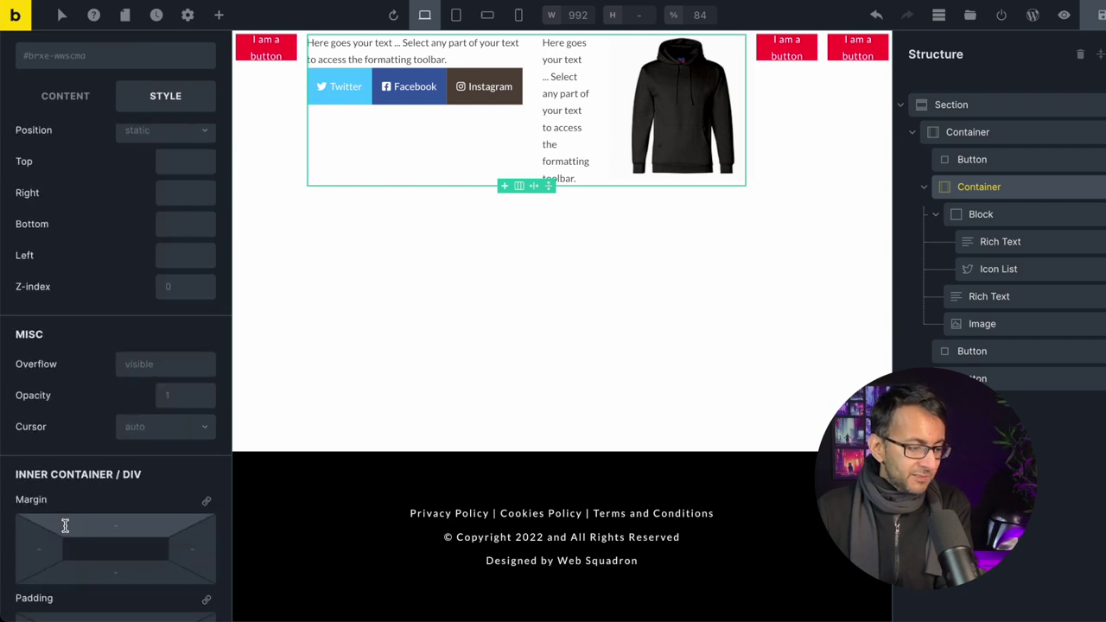
{"action": "left_click", "coordinate": [51, 563]}
{"action": "scroll", "coordinate": [82, 584], "scroll_direction": "down", "scroll_amount": 5}
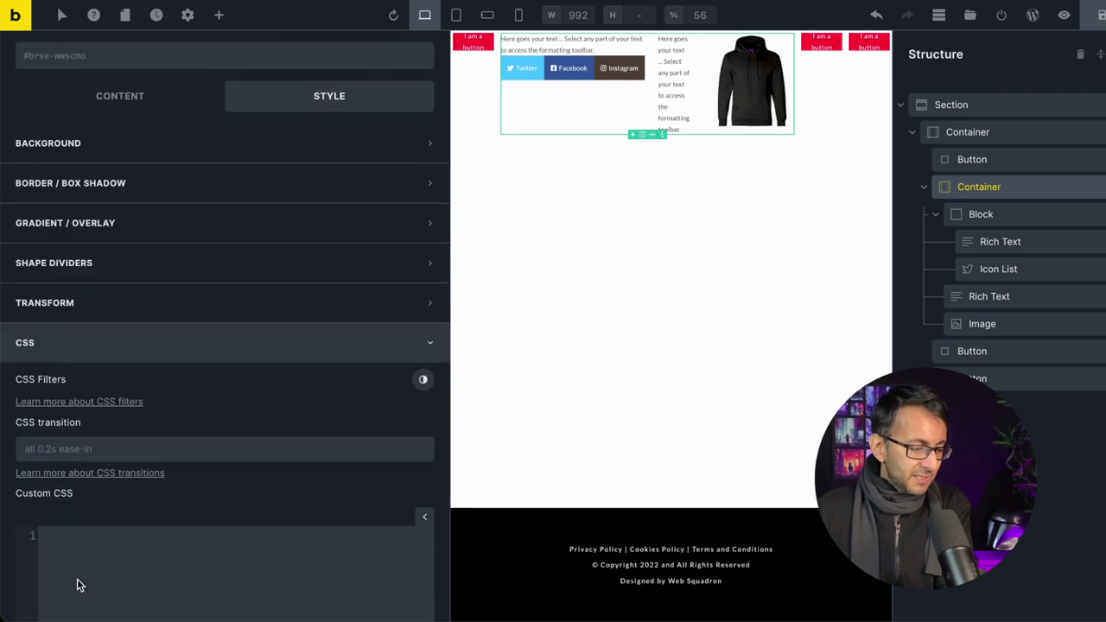
{"action": "left_click", "coordinate": [71, 471]}
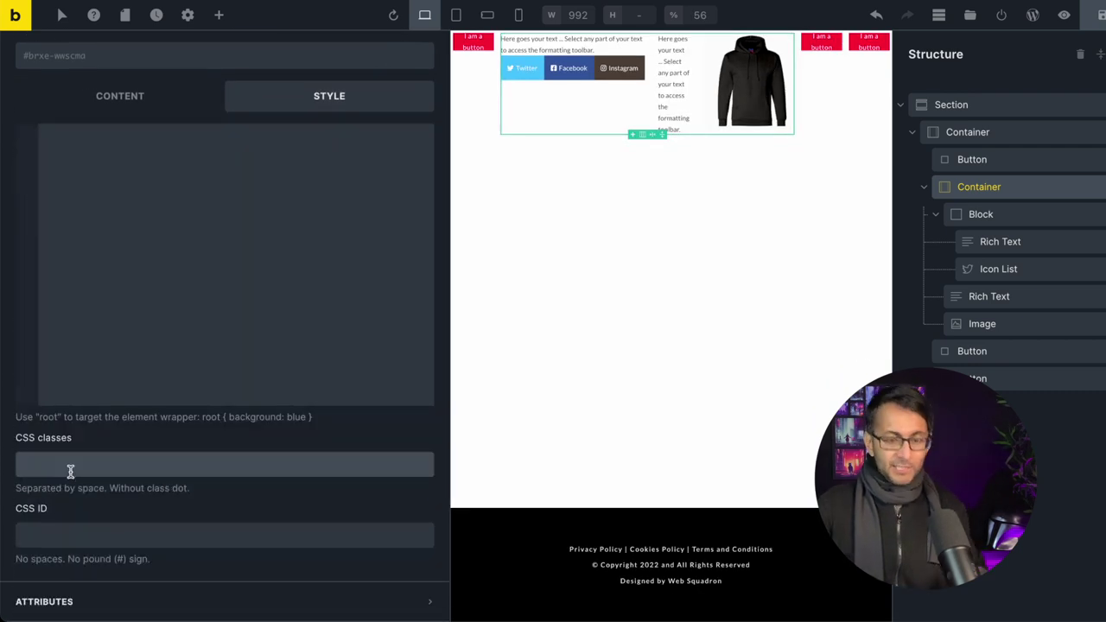
{"action": "type", "text": "menu_"}
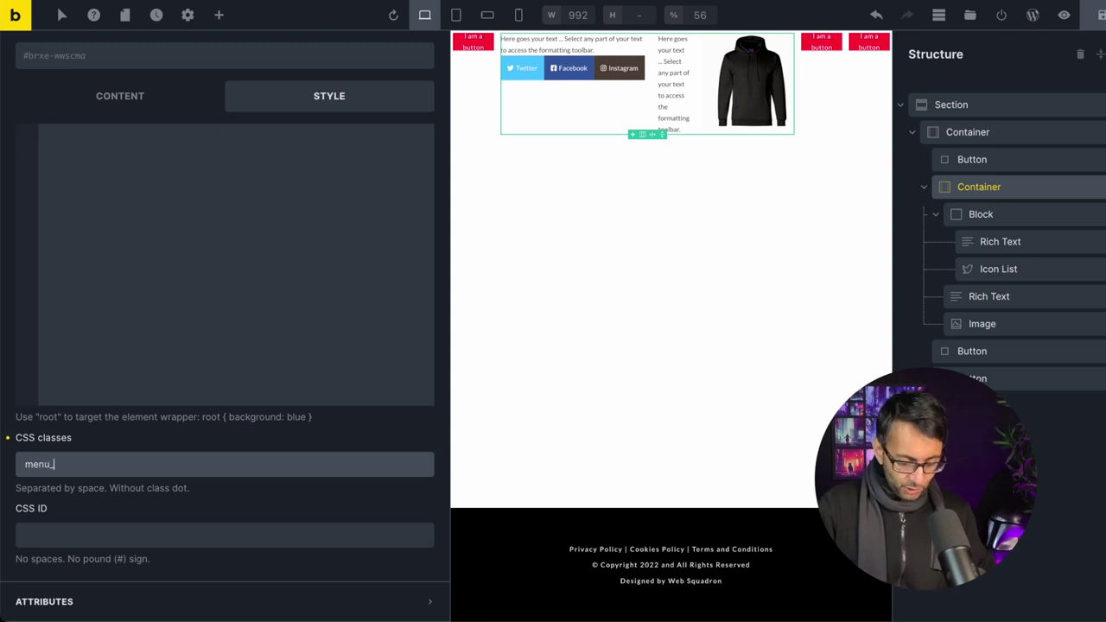
{"action": "type", "text": "content"}
{"action": "left_click", "coordinate": [772, 271]}
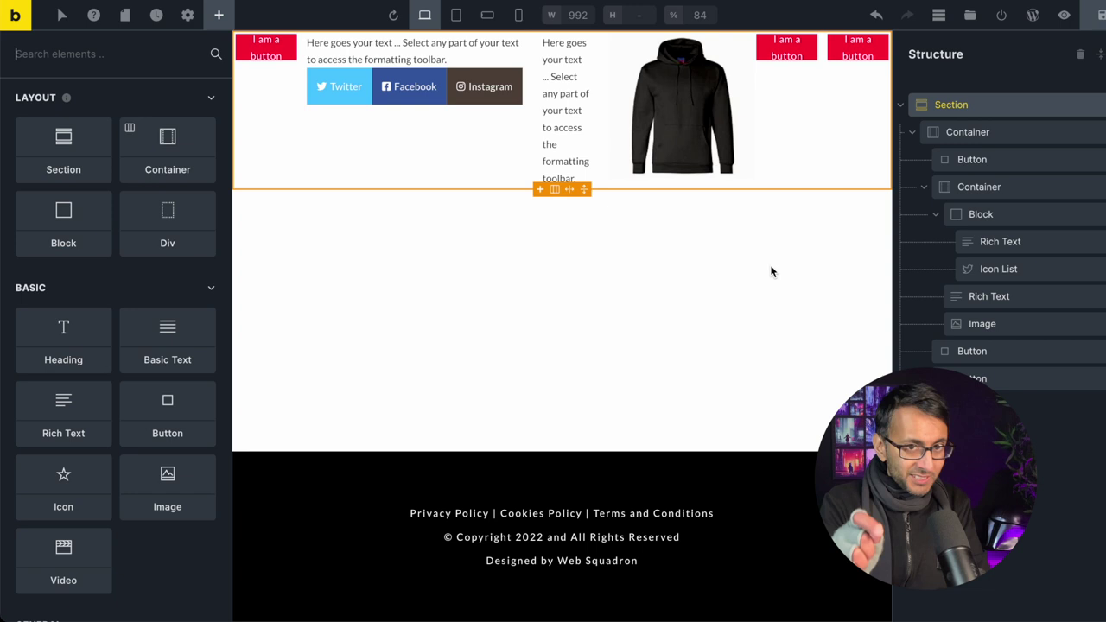
Select the outer header container, then copy the mega menu CSS from the element.how article.
{"action": "left_click", "coordinate": [1040, 141]}
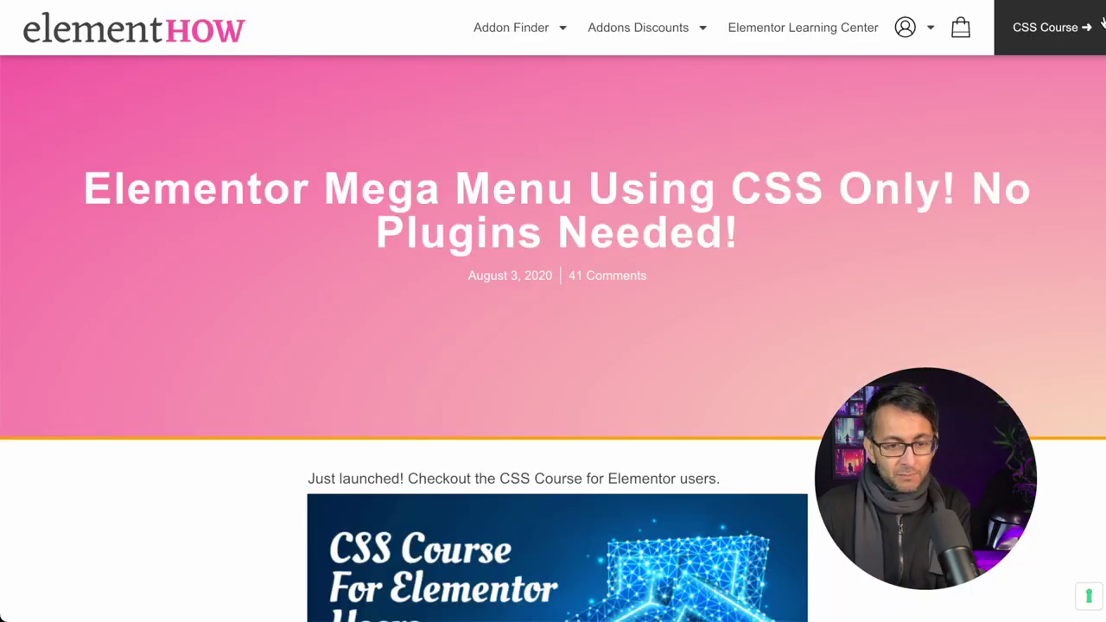
{"action": "scroll", "coordinate": [553, 345], "scroll_direction": "down", "scroll_amount": 20}
{"action": "scroll", "coordinate": [553, 346], "scroll_direction": "up", "scroll_amount": 8}
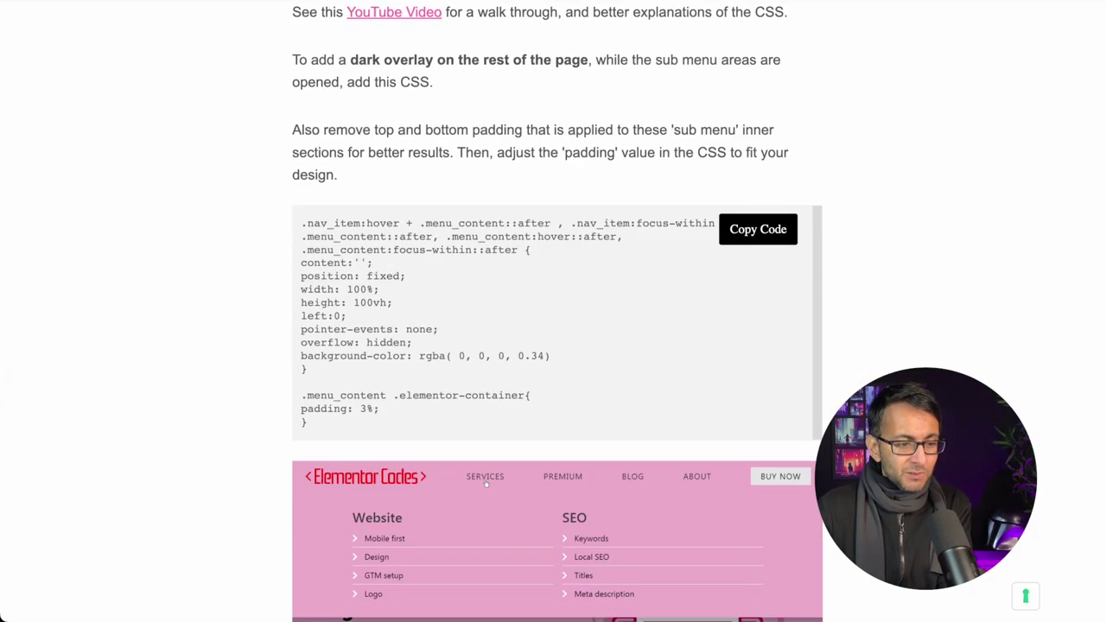
{"action": "scroll", "coordinate": [716, 348], "scroll_direction": "up", "scroll_amount": 2}
{"action": "scroll", "coordinate": [715, 348], "scroll_direction": "down", "scroll_amount": 1}
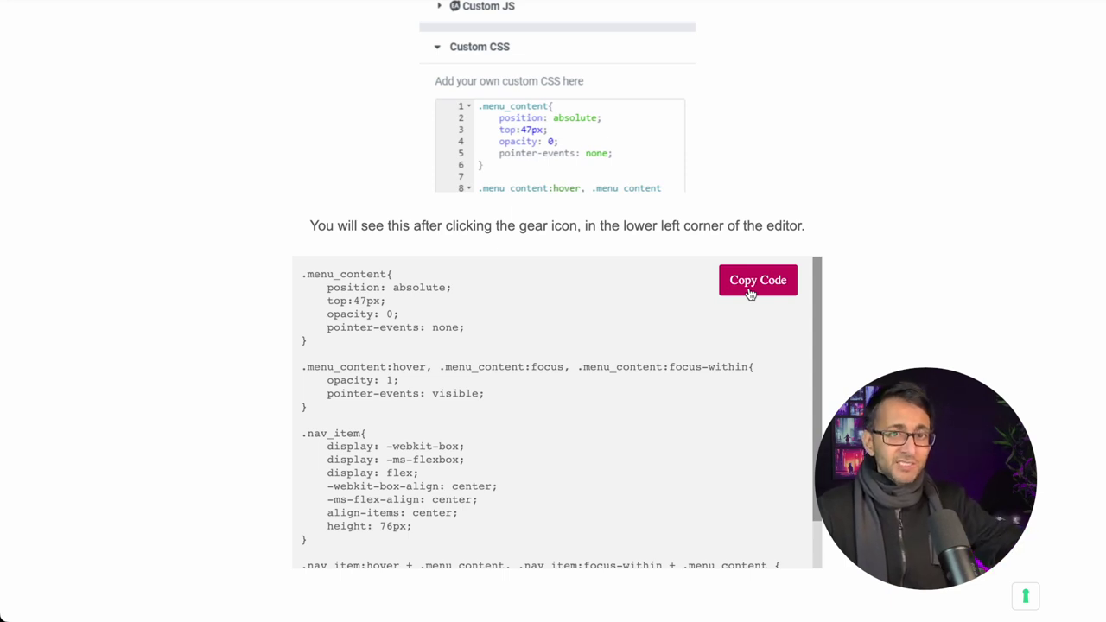
{"action": "left_click", "coordinate": [750, 294]}
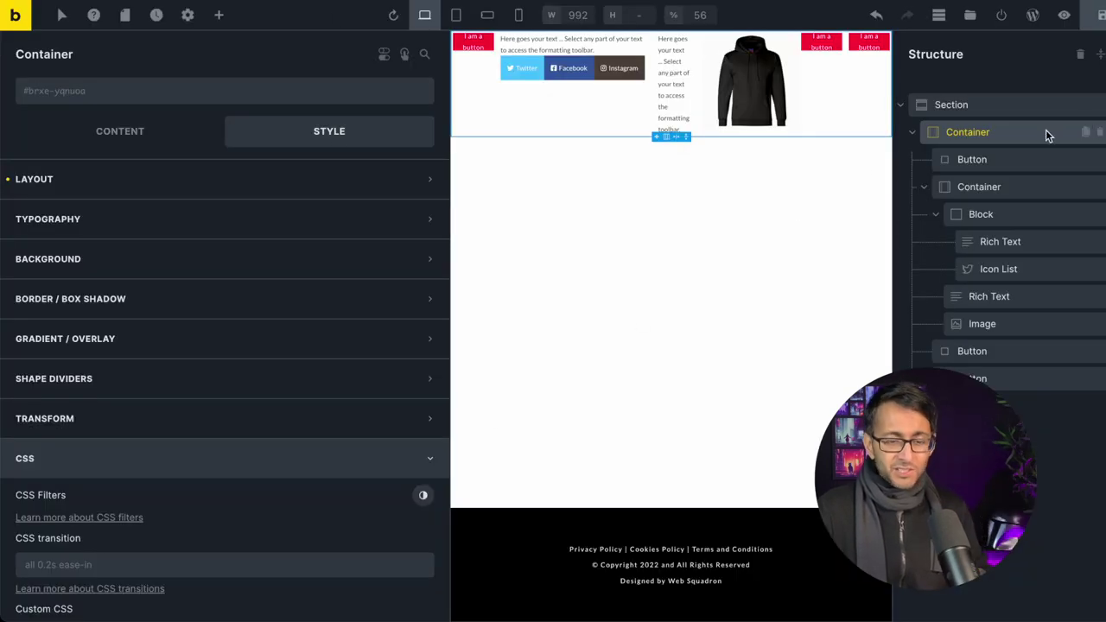
Paste the copied mega menu CSS into the outer Container's Custom CSS field.
{"action": "scroll", "coordinate": [112, 432], "scroll_direction": "down", "scroll_amount": 3}
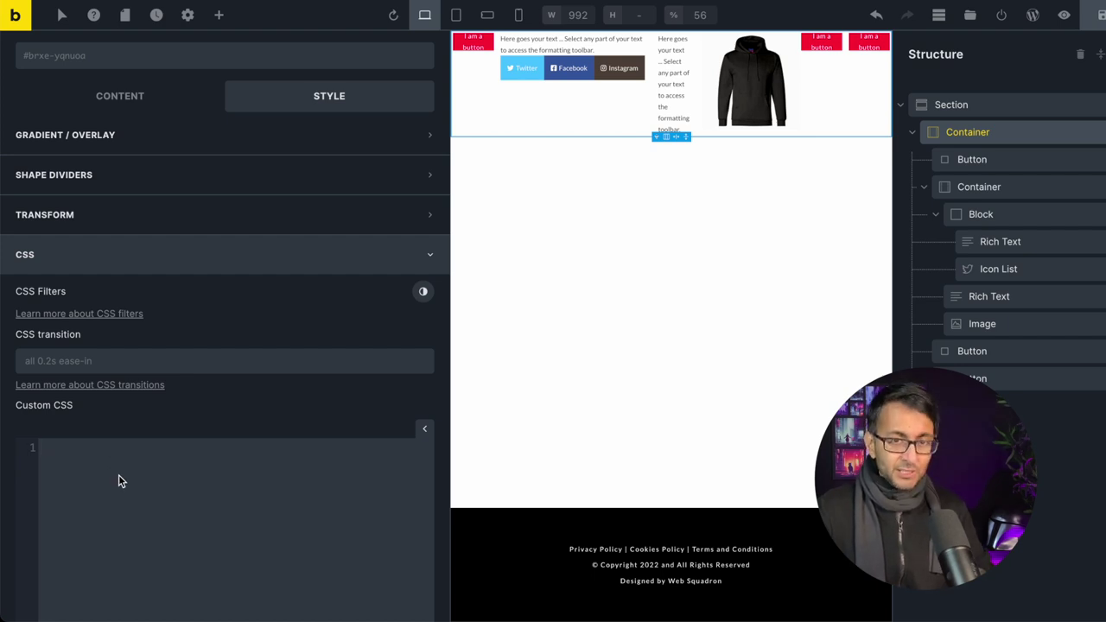
{"action": "left_click", "coordinate": [119, 482]}
{"action": "key", "text": "ctrl+v"}
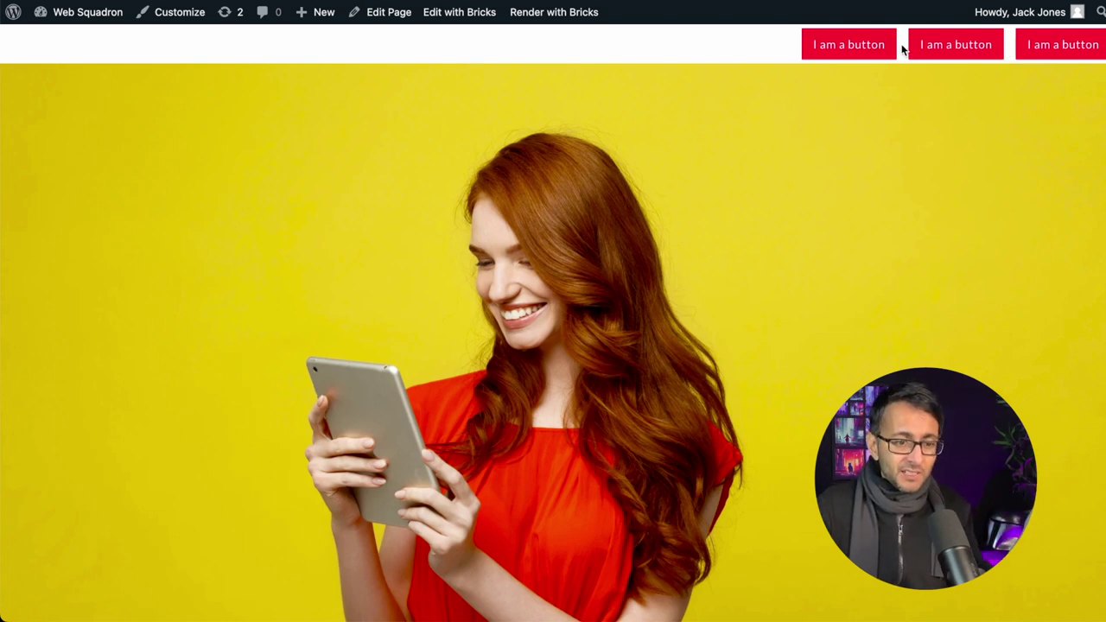
{"action": "mouse_move", "coordinate": [865, 37]}
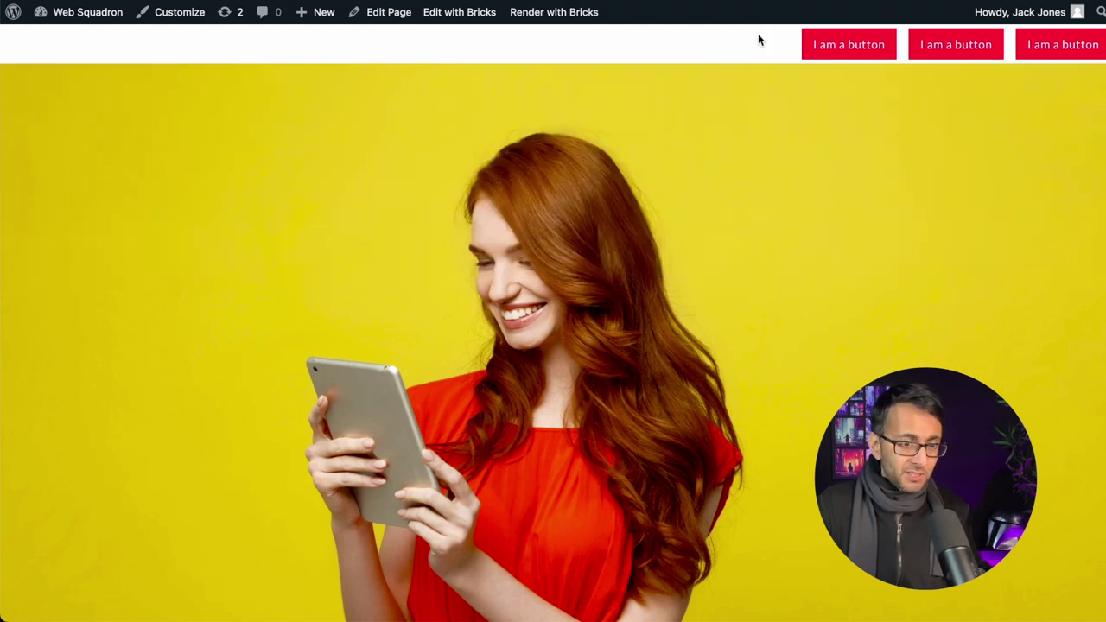
{"action": "mouse_move", "coordinate": [833, 51]}
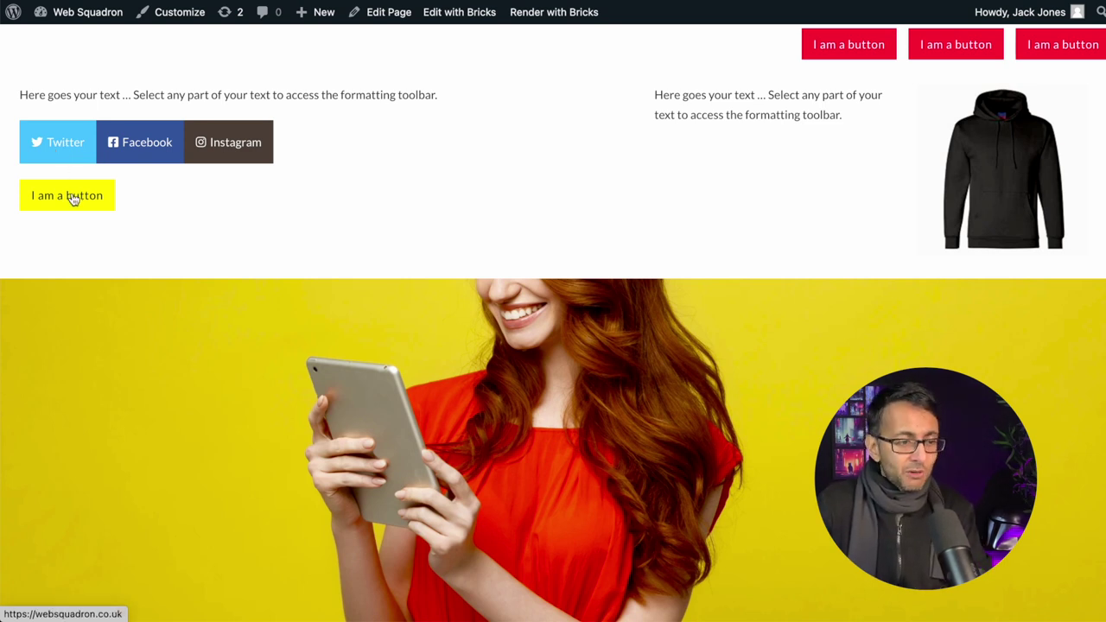
{"action": "scroll", "coordinate": [165, 86], "scroll_direction": "down", "scroll_amount": 3}
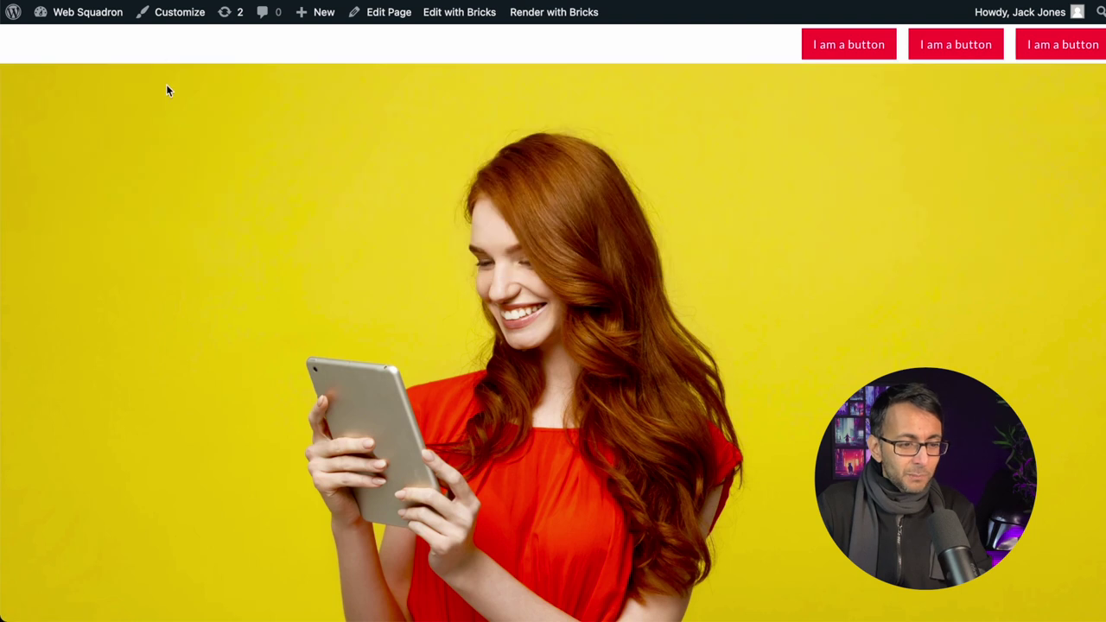
{"action": "scroll", "coordinate": [843, 54], "scroll_direction": "up", "scroll_amount": 3}
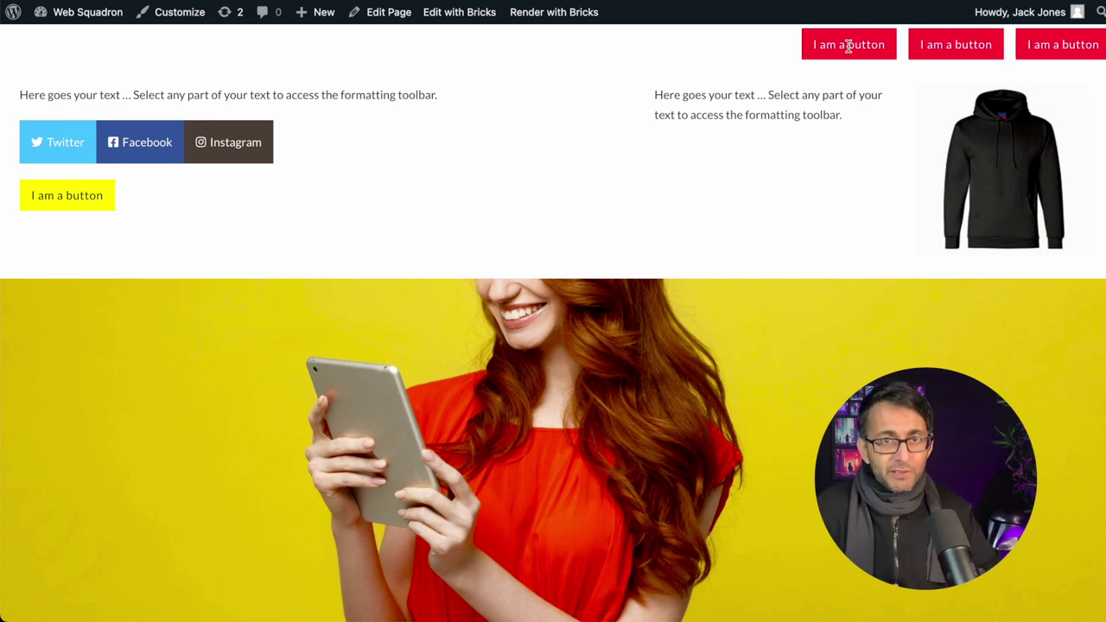
{"action": "scroll", "coordinate": [851, 327], "scroll_direction": "down", "scroll_amount": 3}
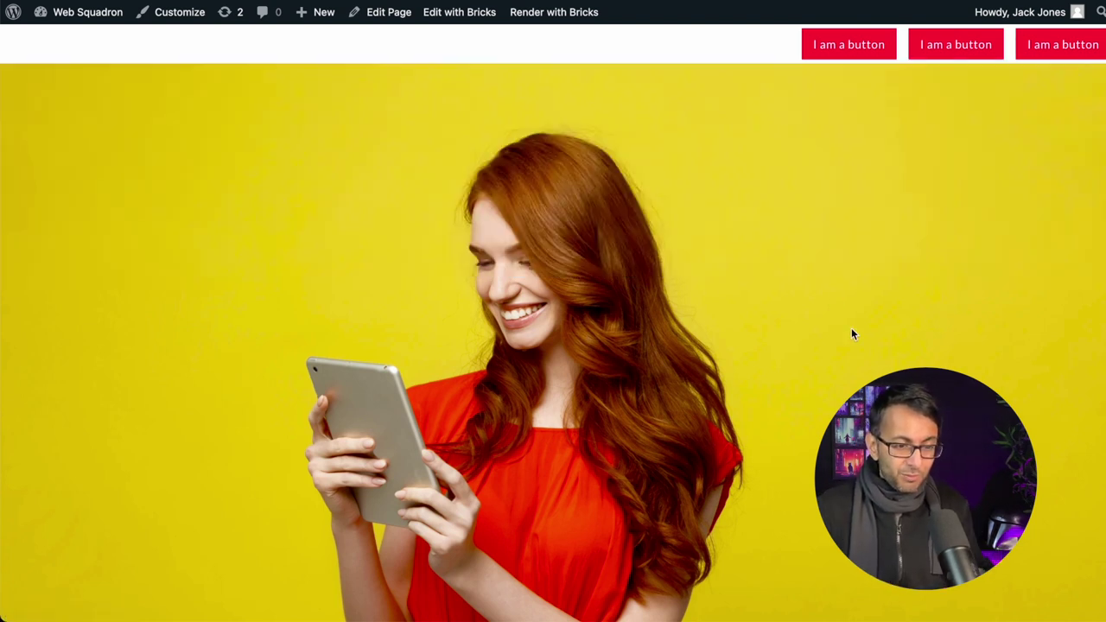
{"action": "scroll", "coordinate": [851, 147], "scroll_direction": "up", "scroll_amount": 3}
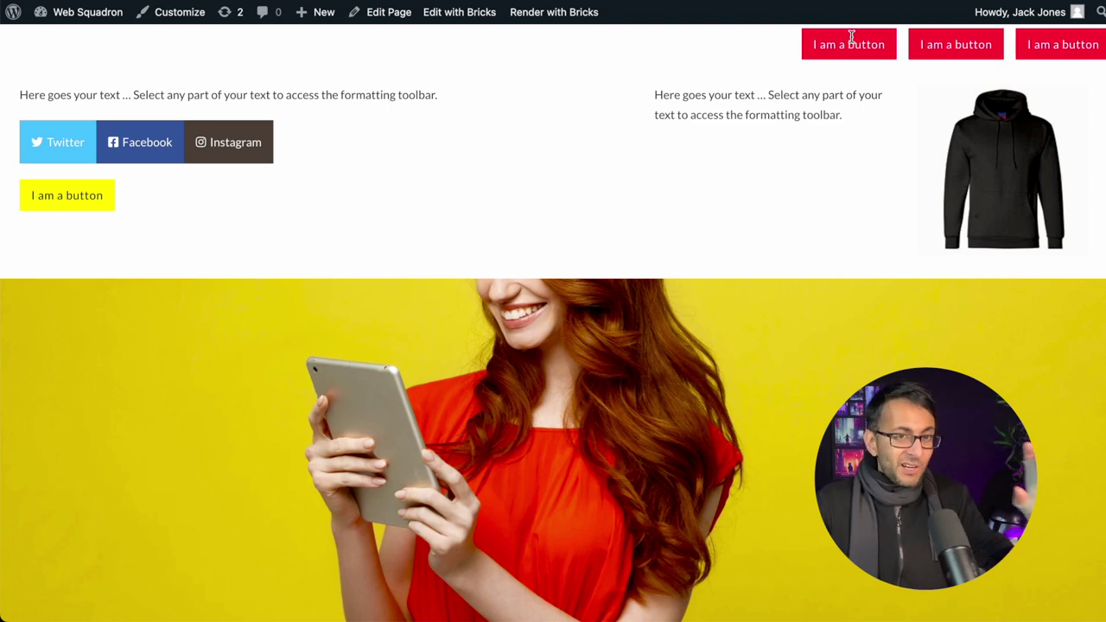
{"action": "scroll", "coordinate": [851, 38], "scroll_direction": "down", "scroll_amount": 3}
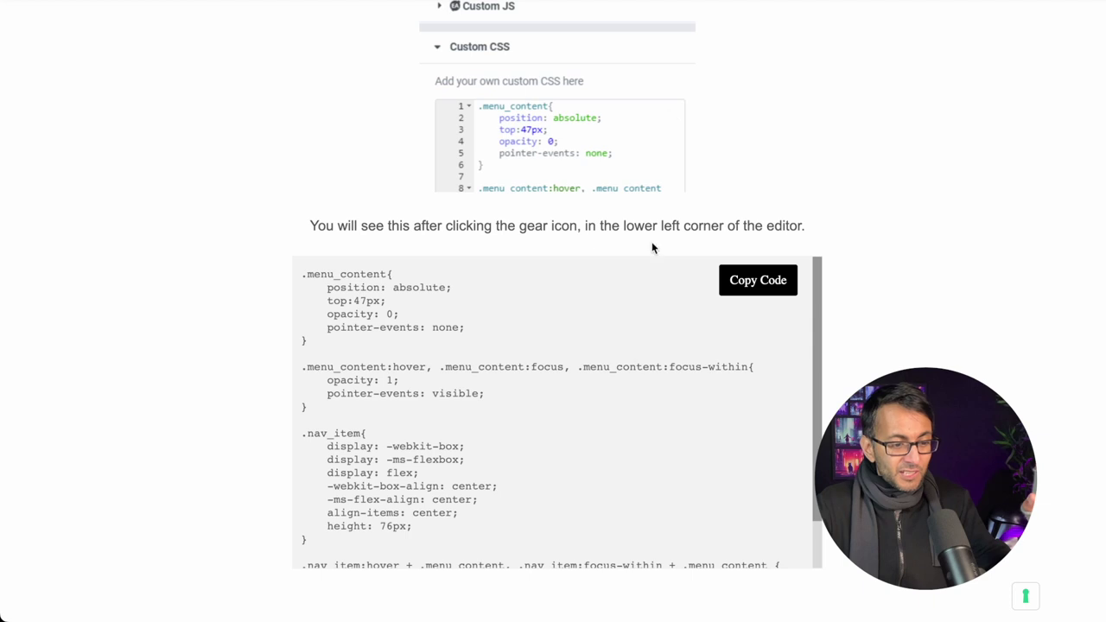
{"action": "scroll", "coordinate": [645, 383], "scroll_direction": "down", "scroll_amount": 2}
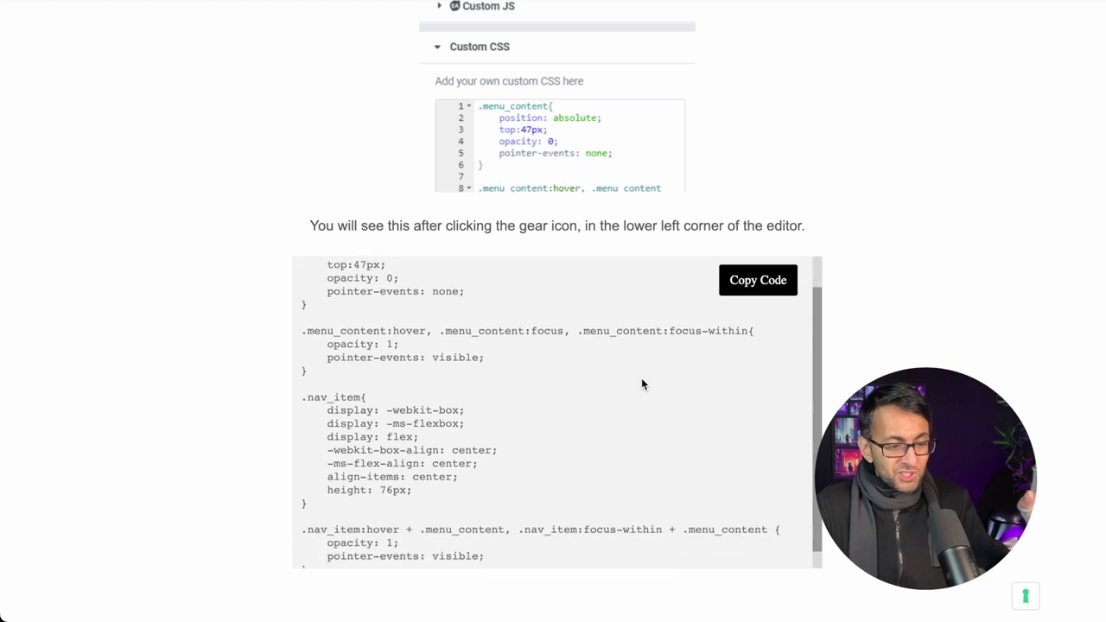
{"action": "mouse_move", "coordinate": [820, 360]}
{"action": "left_mouse_down"}
{"action": "mouse_move", "coordinate": [824, 302]}
{"action": "mouse_move", "coordinate": [822, 370]}
{"action": "left_mouse_up"}
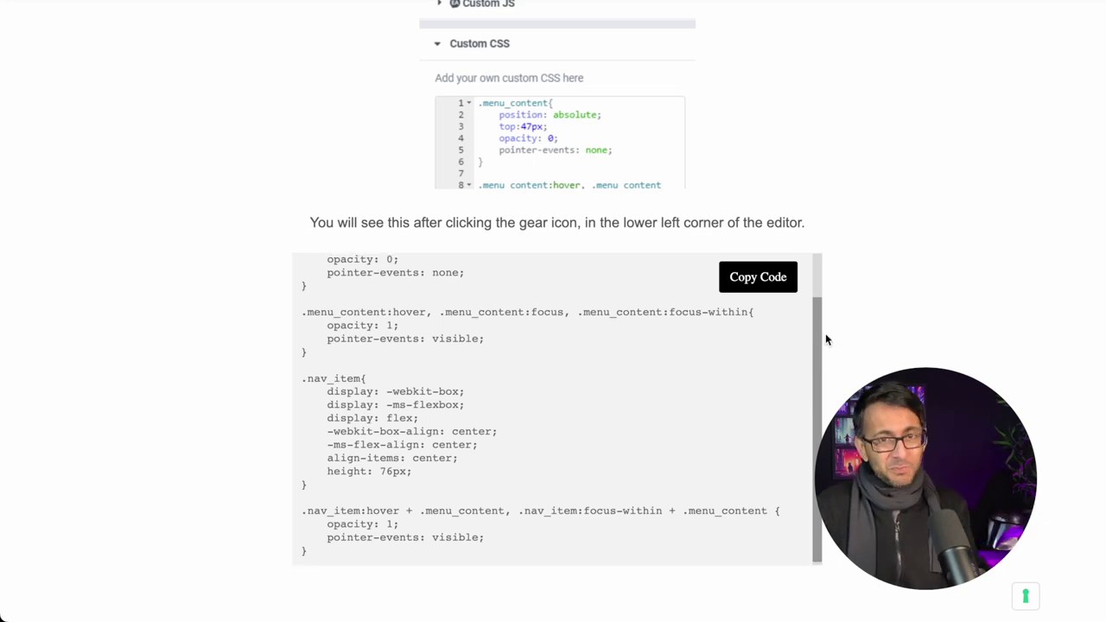
{"action": "left_click_drag", "start_coordinate": [825, 334], "coordinate": [826, 321]}
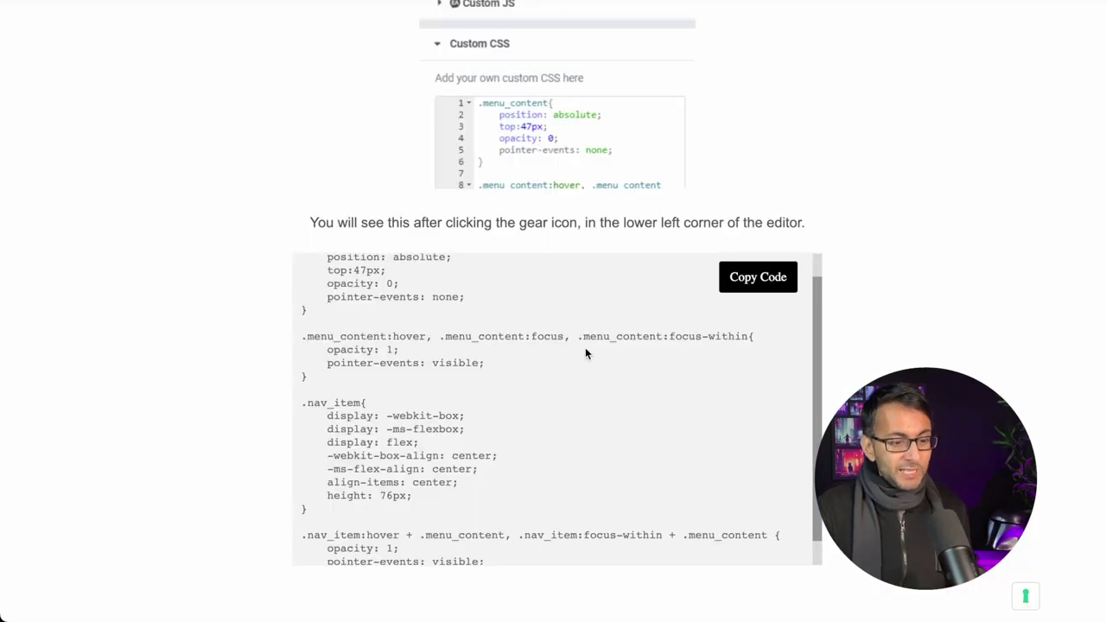
{"action": "scroll", "coordinate": [585, 349], "scroll_direction": "up", "scroll_amount": 1}
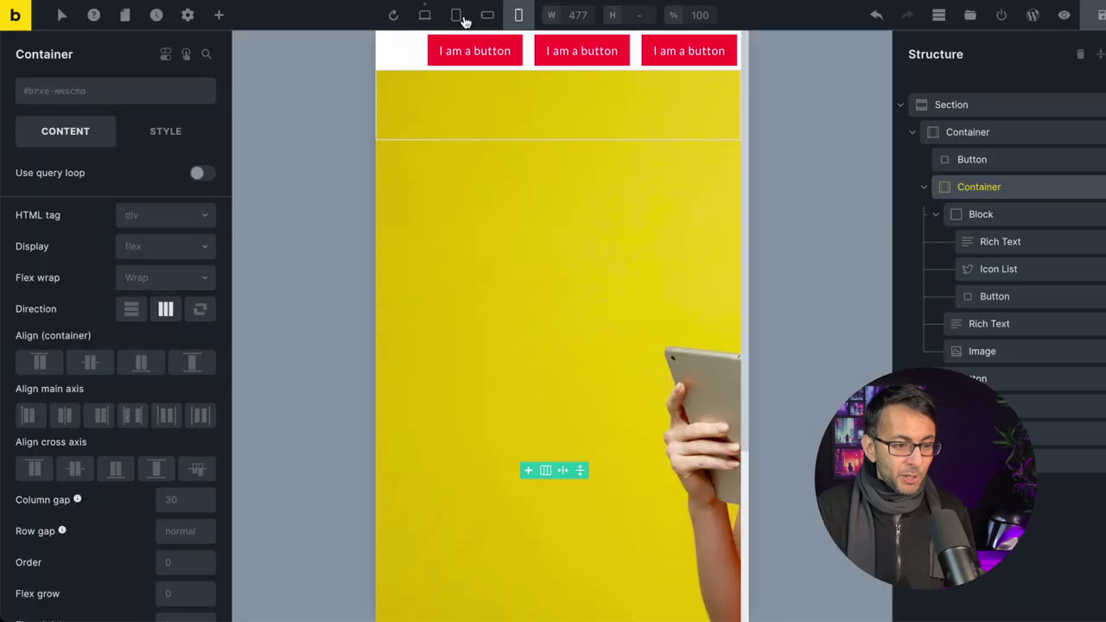
Switch the canvas to the Desktop breakpoint and reveal the mega menu under the first 'I am a button'.
{"action": "mouse_move", "coordinate": [501, 49]}
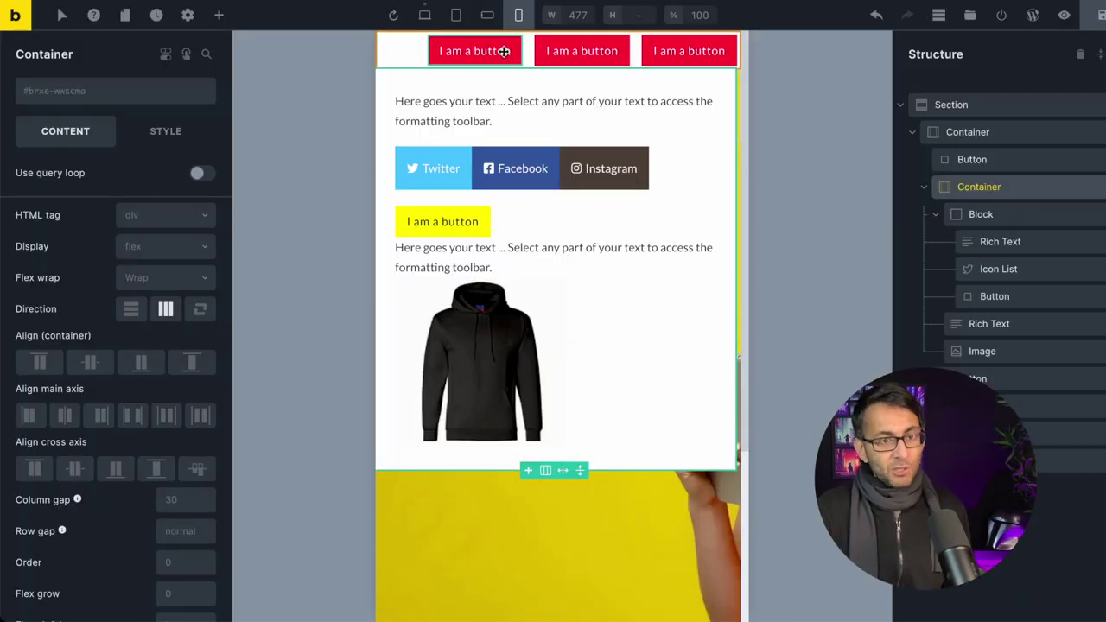
{"action": "left_click", "coordinate": [425, 15]}
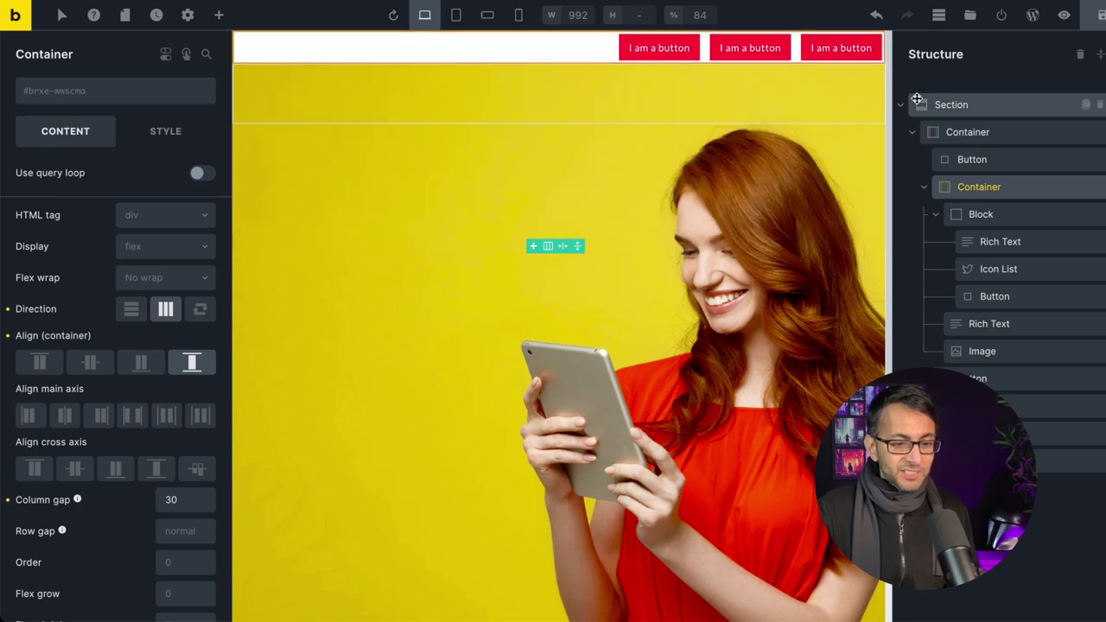
{"action": "mouse_move", "coordinate": [674, 52]}
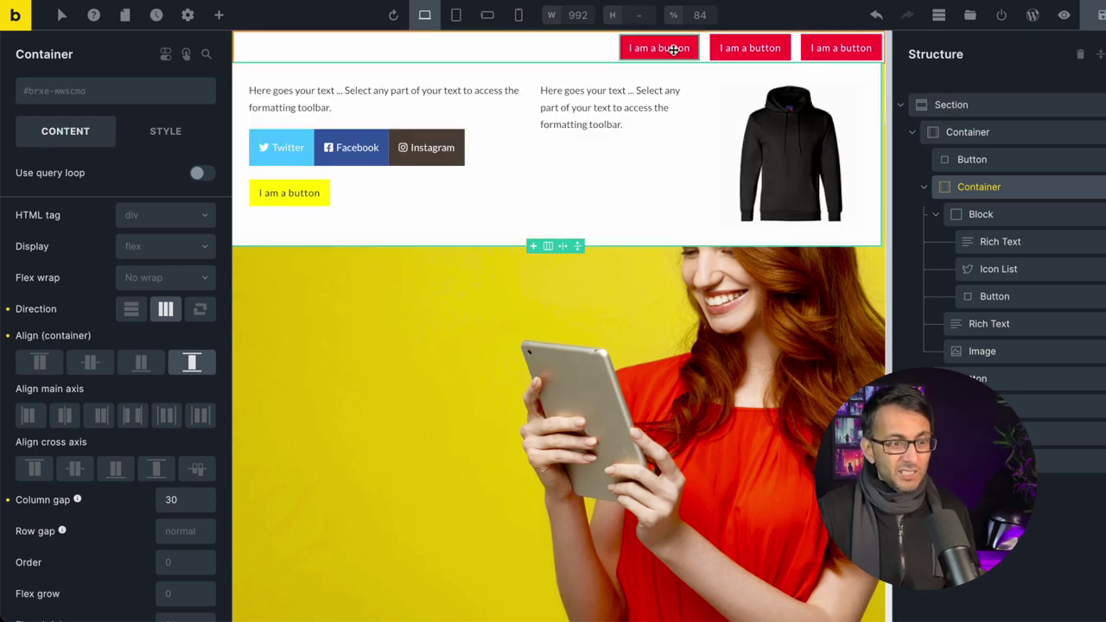